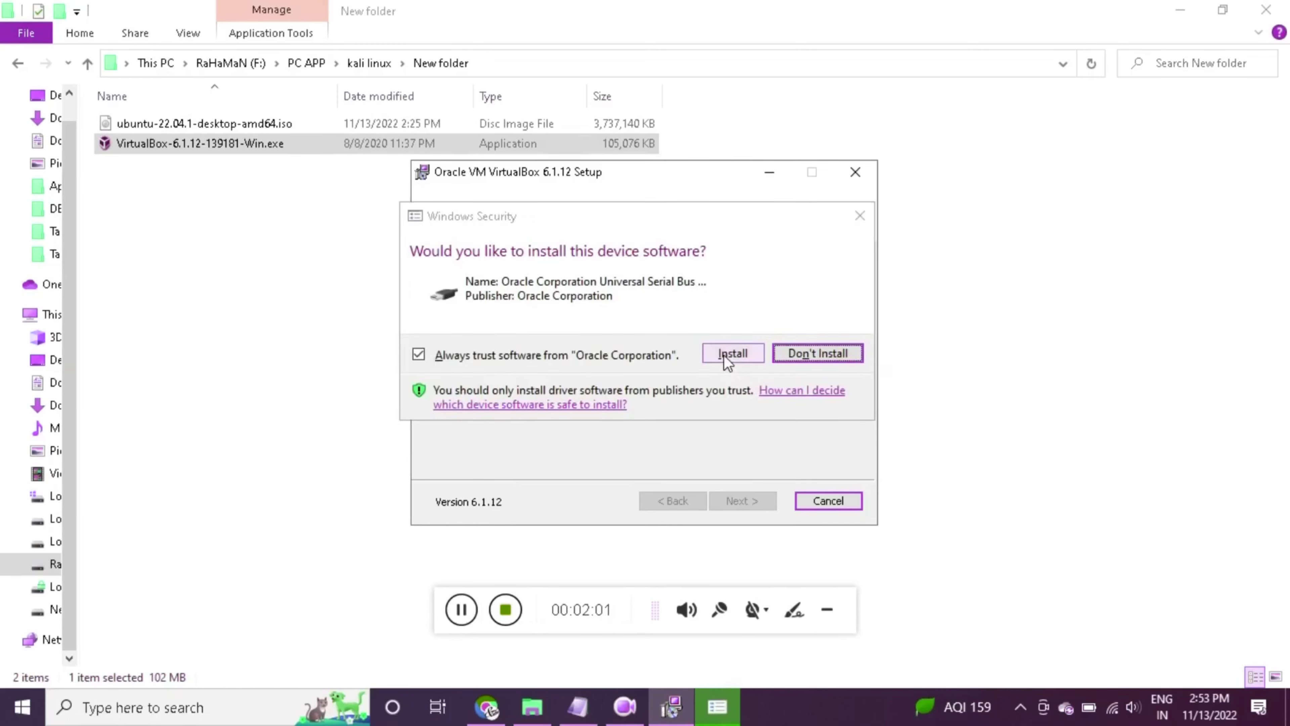
# Allow the Oracle USB driver to install so VirtualBox 6.1.12 setup completes
pyautogui.click(726, 355)
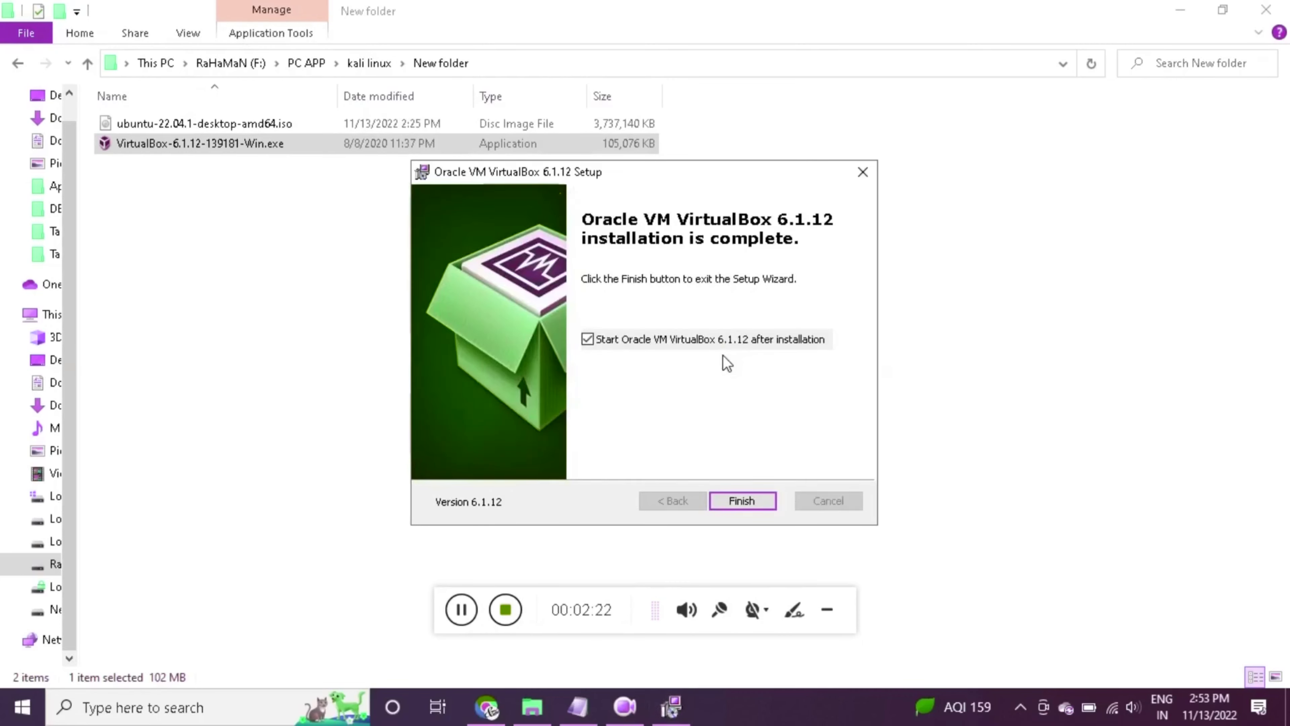
# Finish setup, bring the VirtualBox Manager forward and dismiss the new-version notice
pyautogui.click(754, 502)
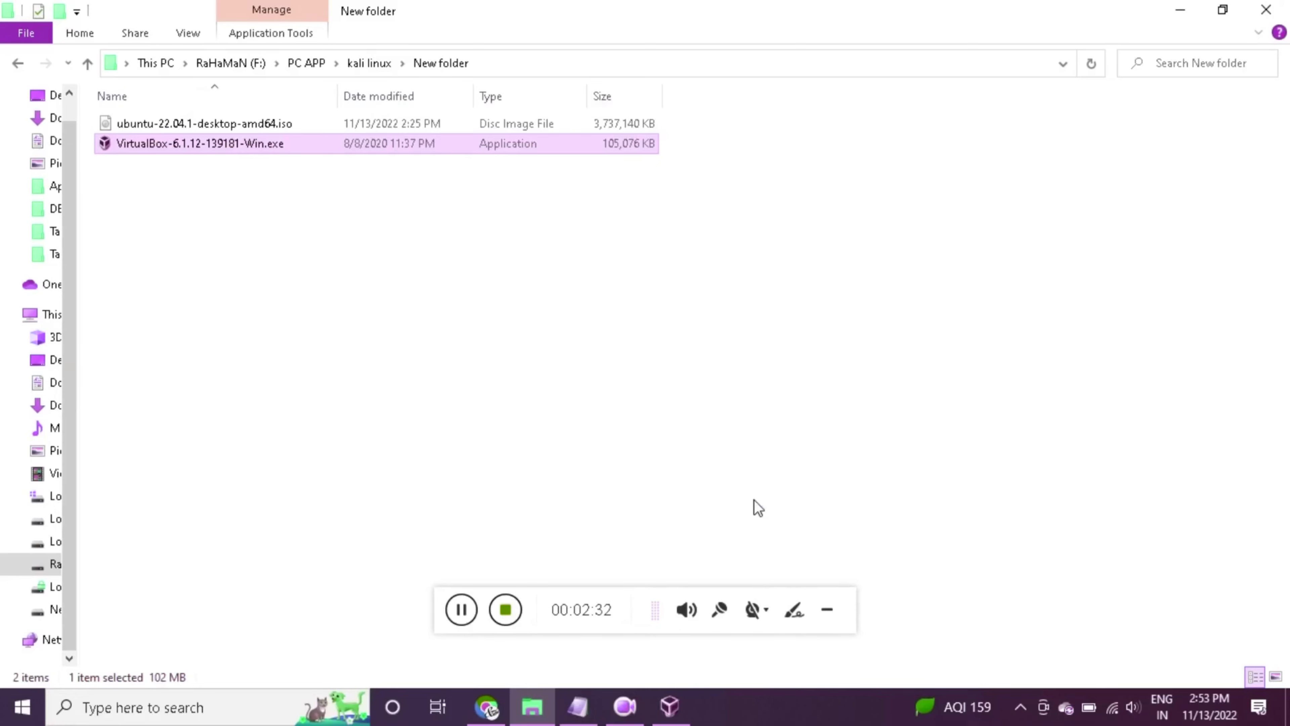
pyautogui.click(670, 705)
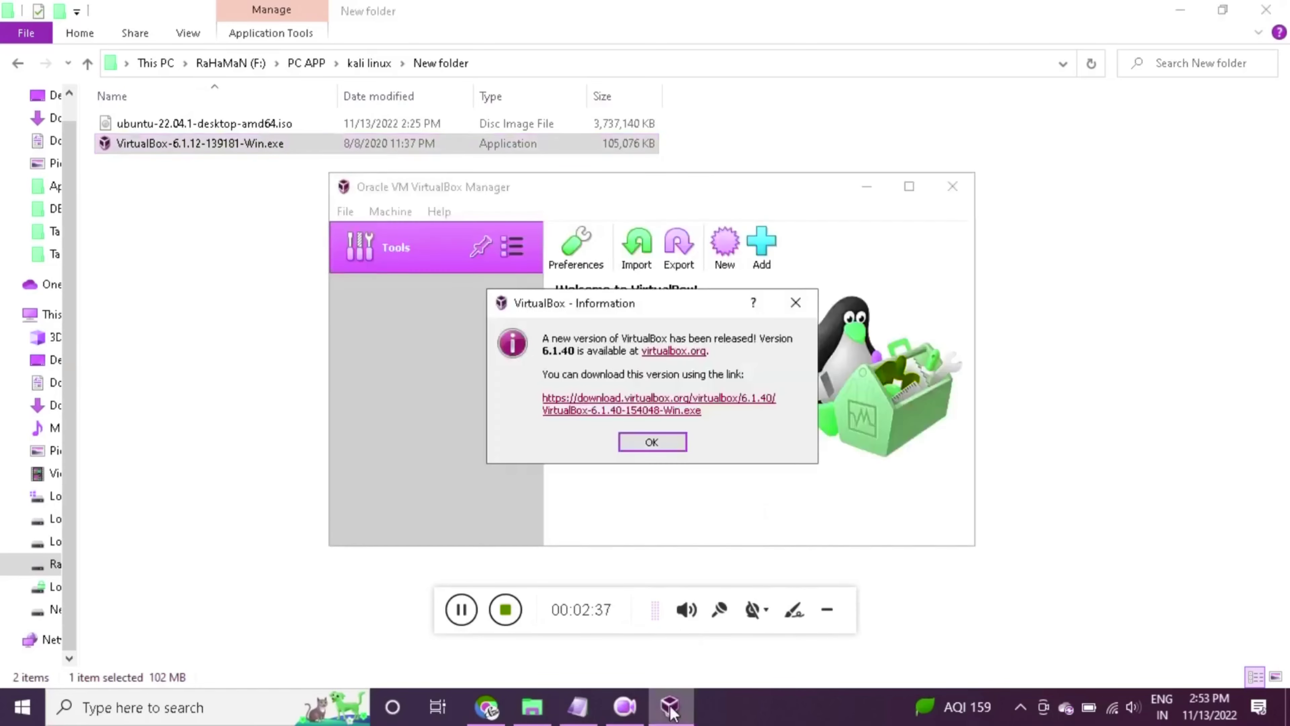
pyautogui.click(659, 439)
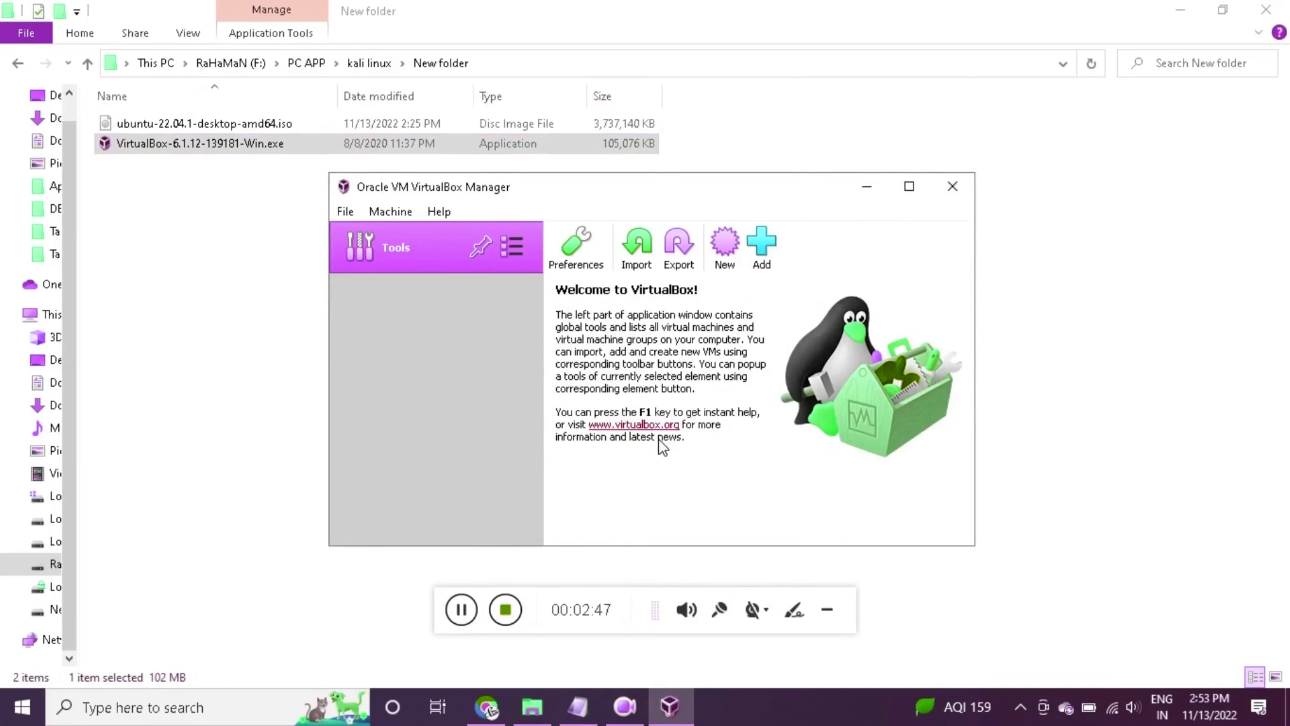
# Name the new machine Kali, set Linux with Ubuntu (64-bit), and continue to memory size
pyautogui.click(735, 256)
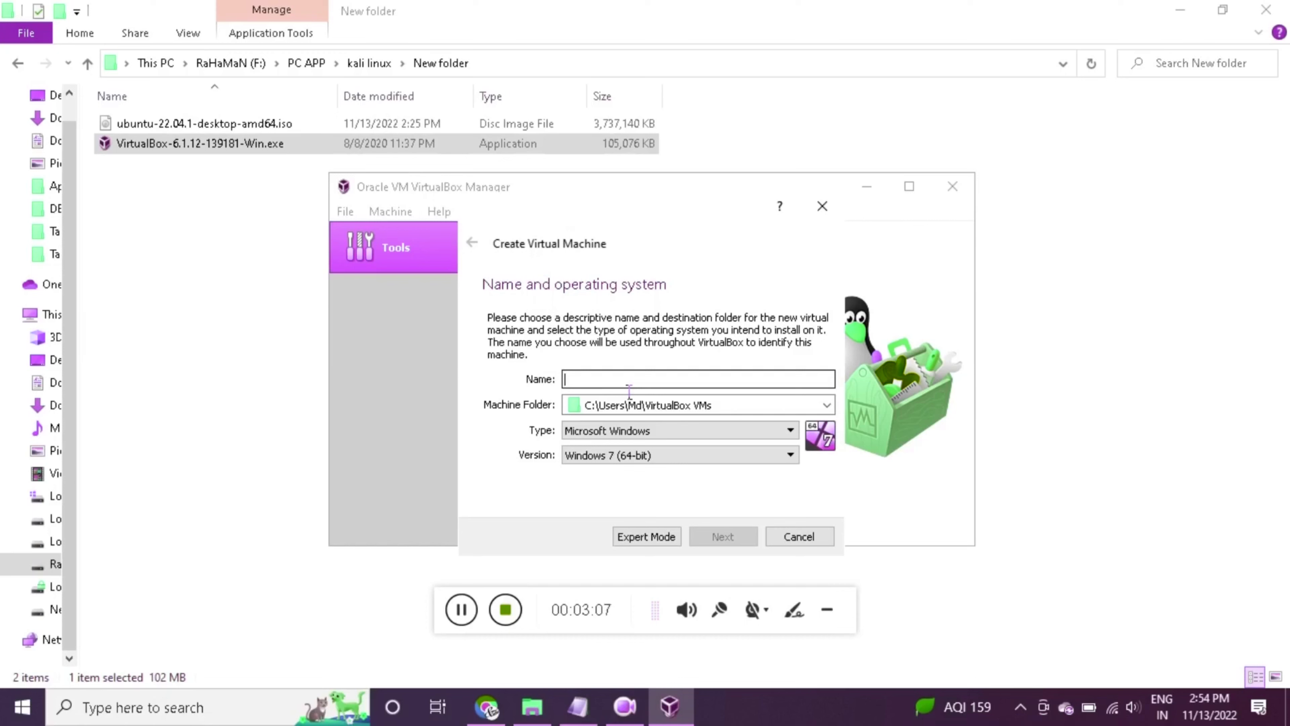
pyautogui.write('Kali')
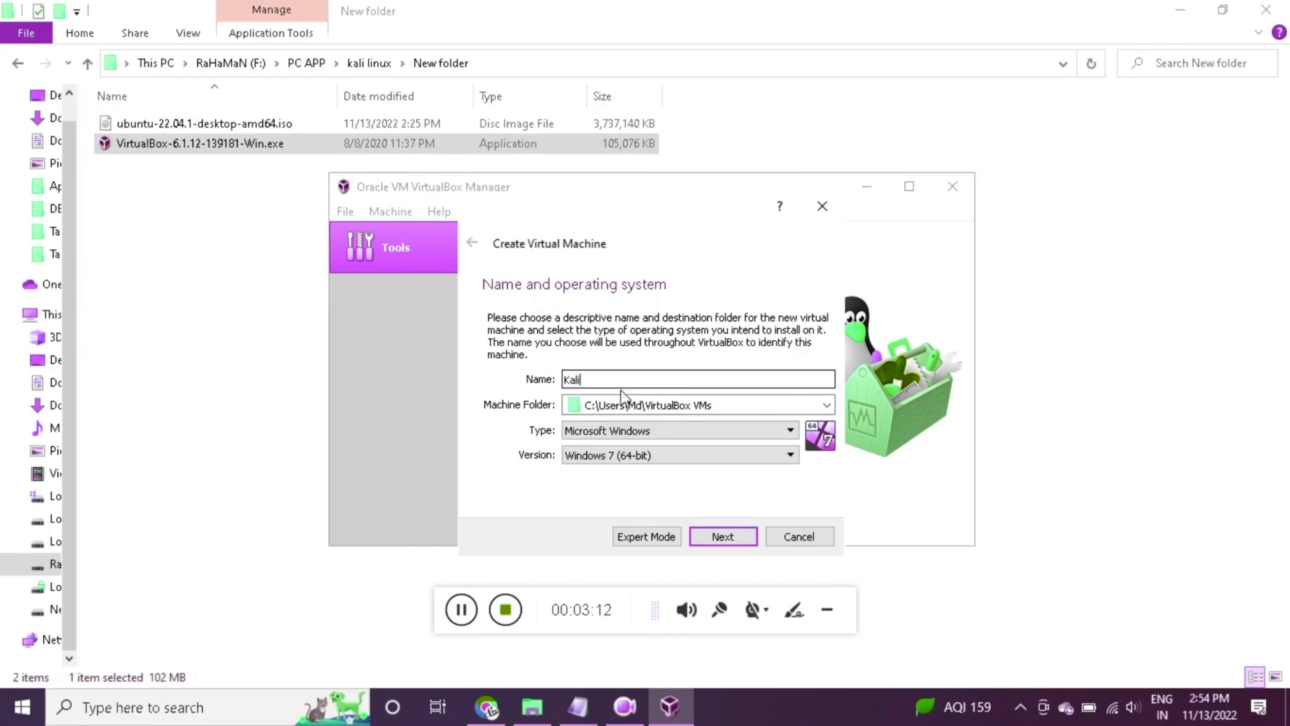
pyautogui.click(631, 456)
pyautogui.moveTo(790, 519); pyautogui.dragTo(783, 485)
pyautogui.click(743, 432)
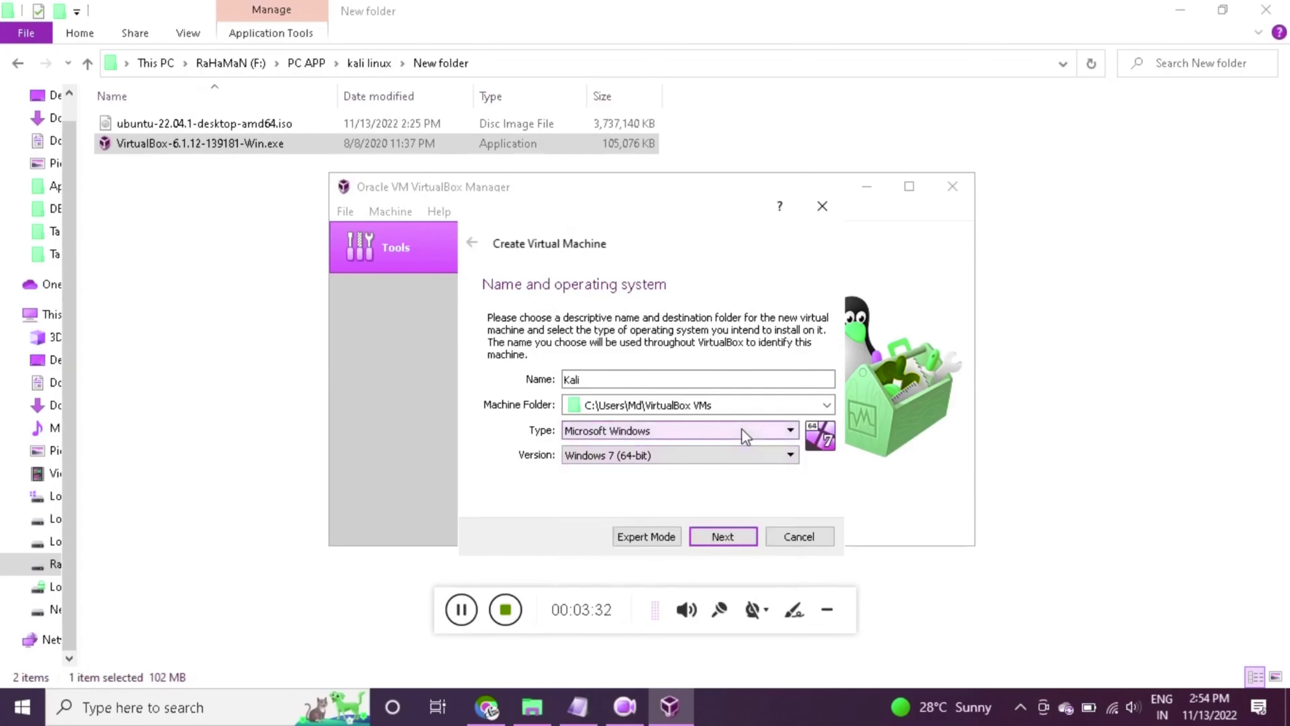
pyautogui.click(743, 432)
pyautogui.click(697, 461)
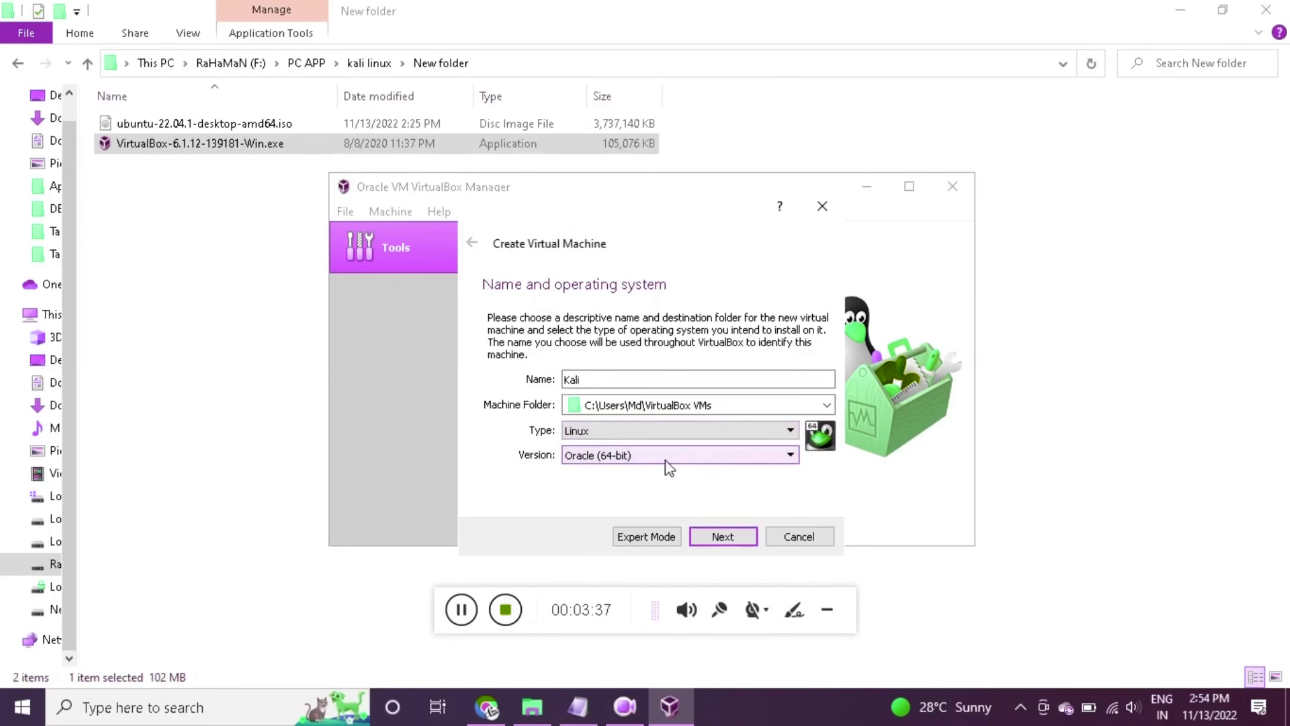
pyautogui.click(671, 455)
pyautogui.moveTo(791, 508); pyautogui.dragTo(792, 562)
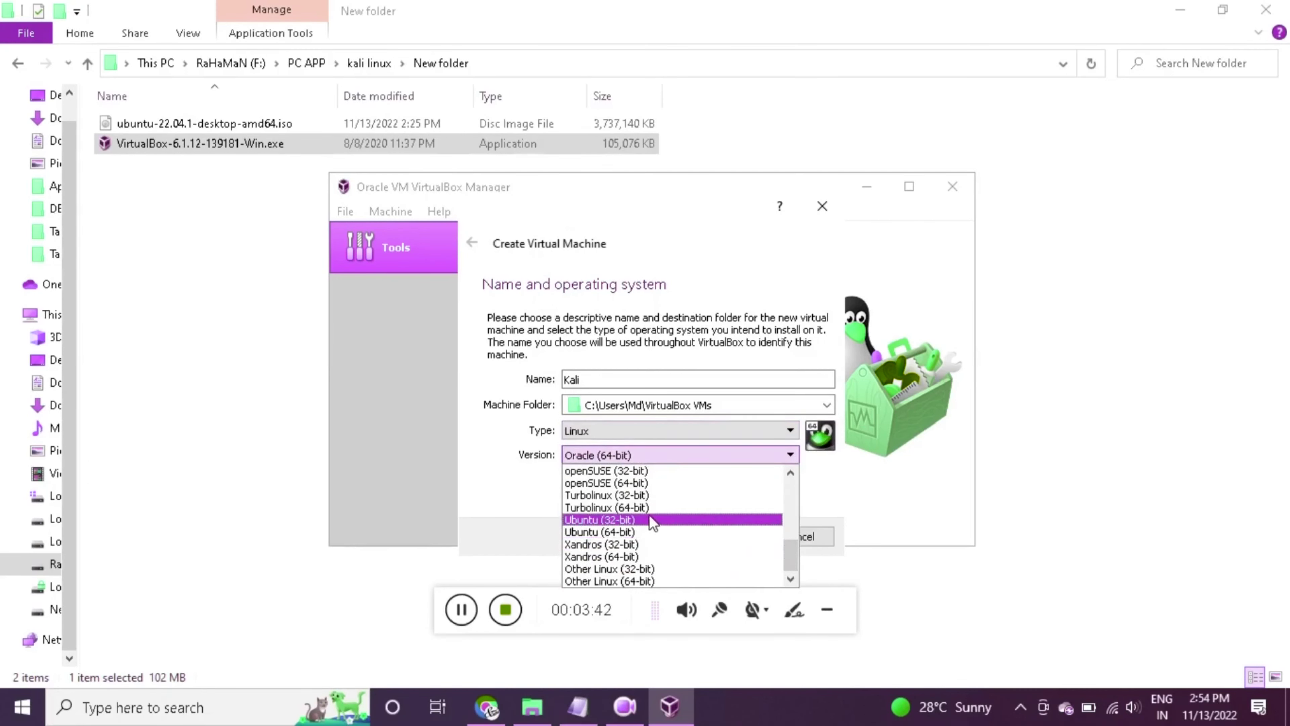
pyautogui.click(632, 531)
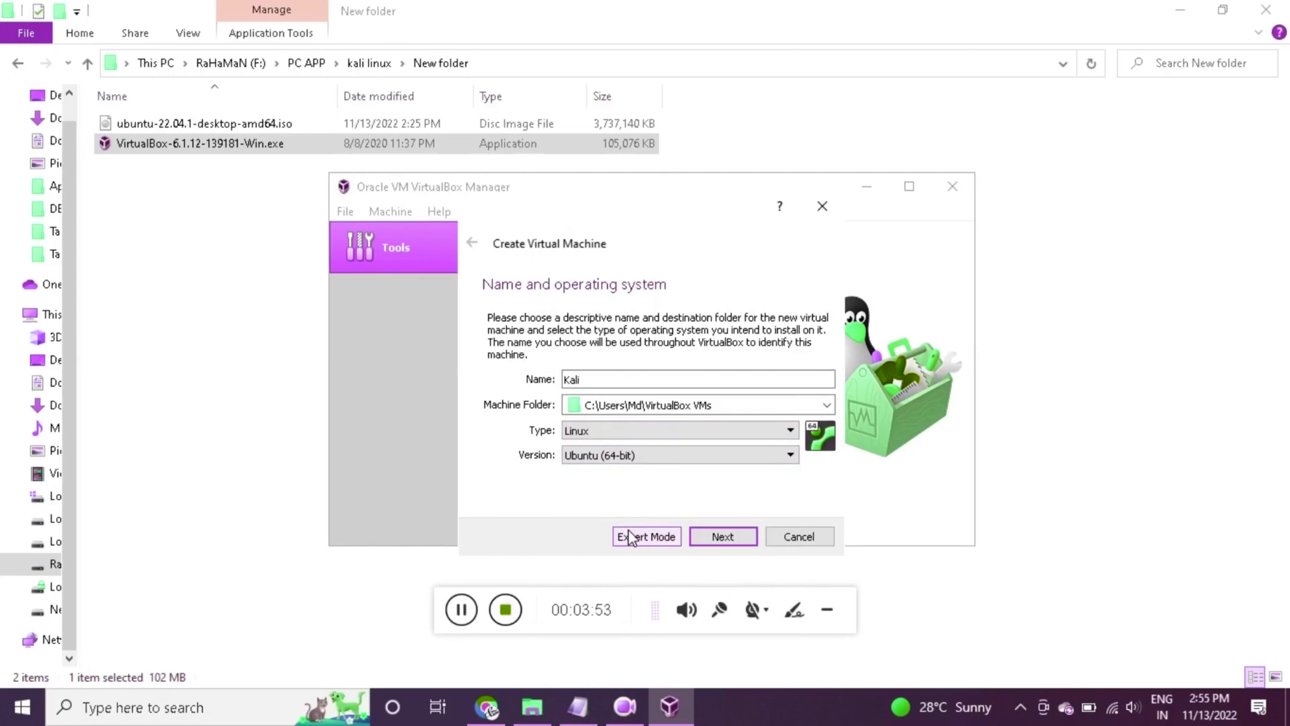
pyautogui.click(722, 537)
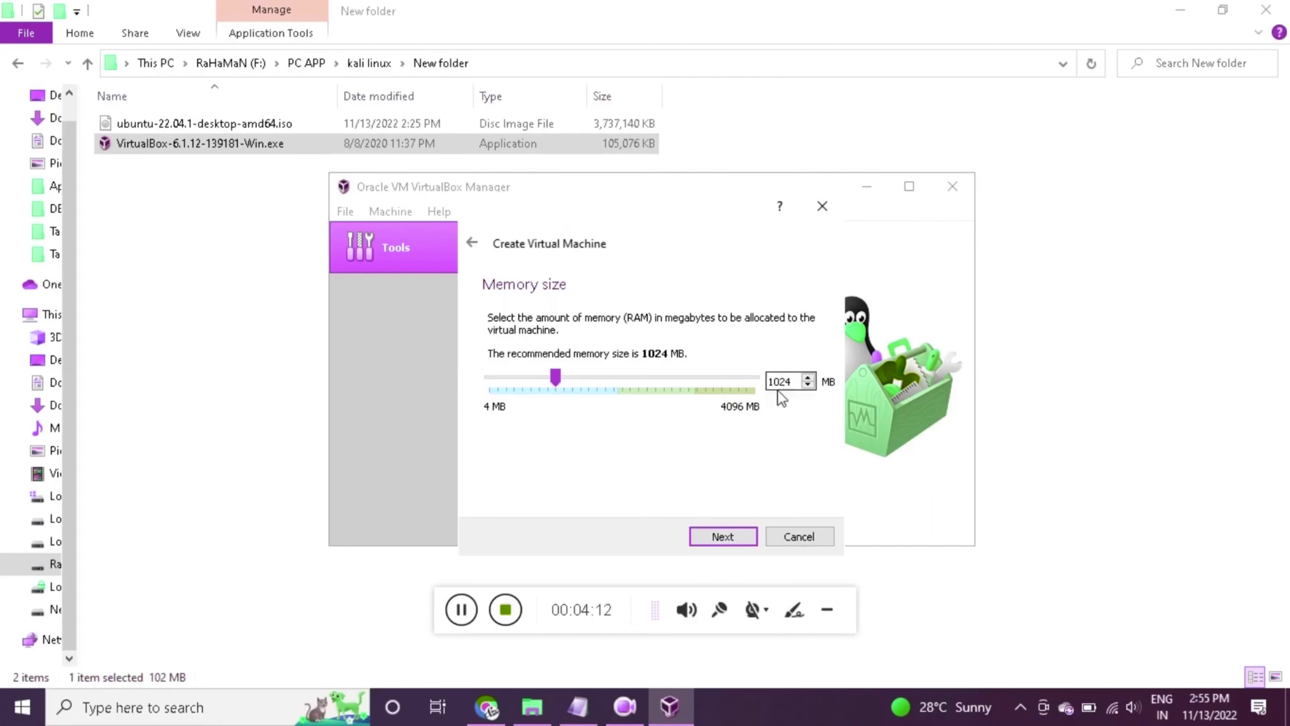
# Keep 1024 MB memory and create a 10.00 GB dynamically allocated VDI disk for Kali
pyautogui.click(723, 536)
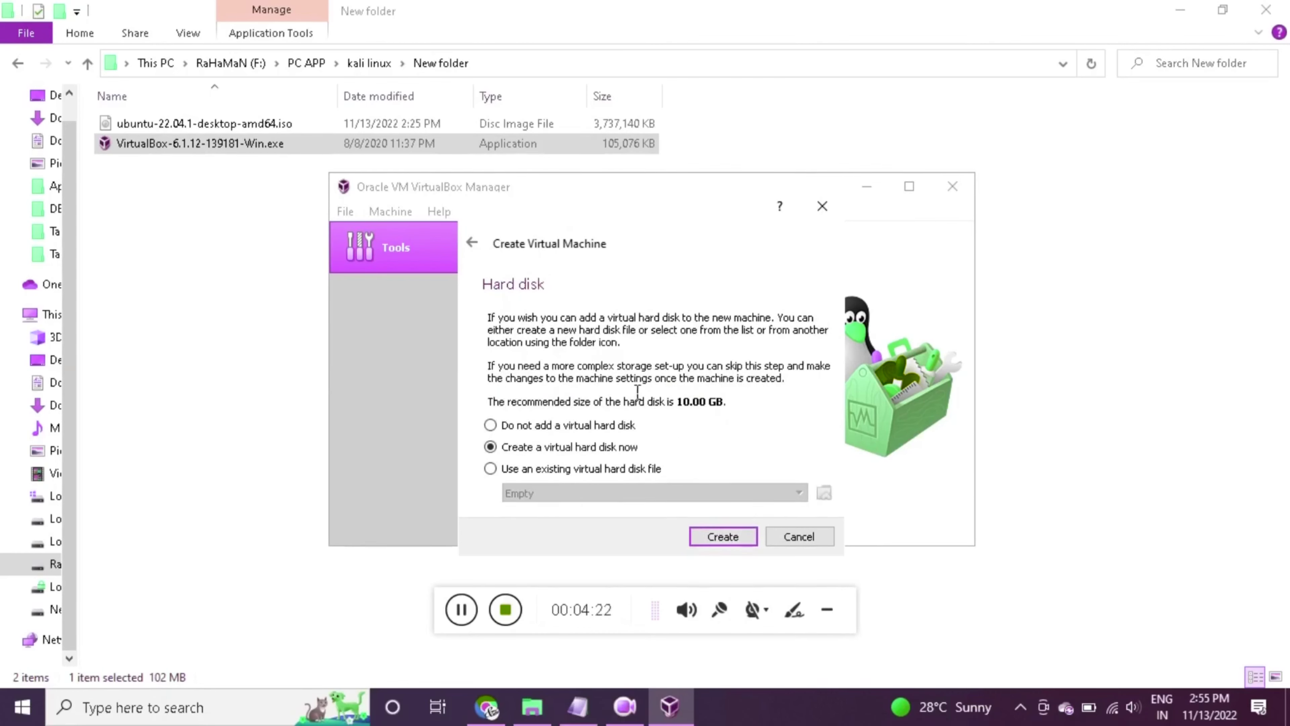
pyautogui.click(720, 537)
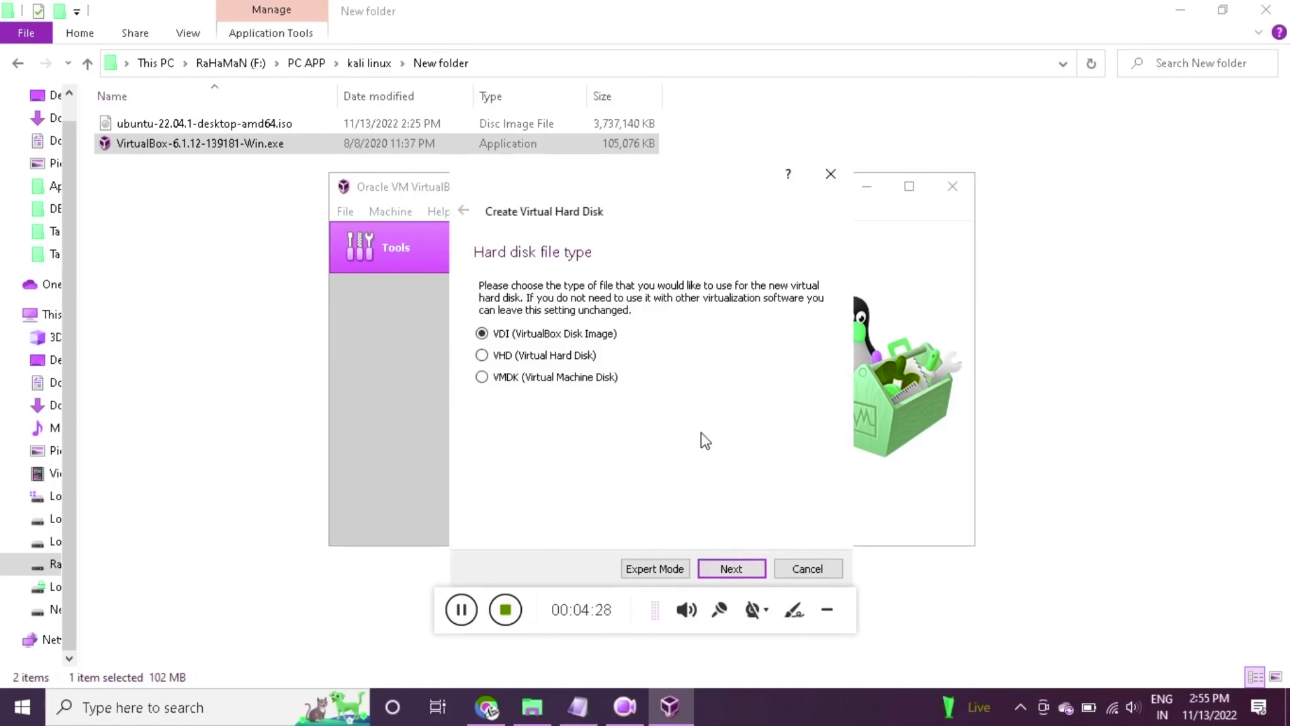
pyautogui.click(735, 572)
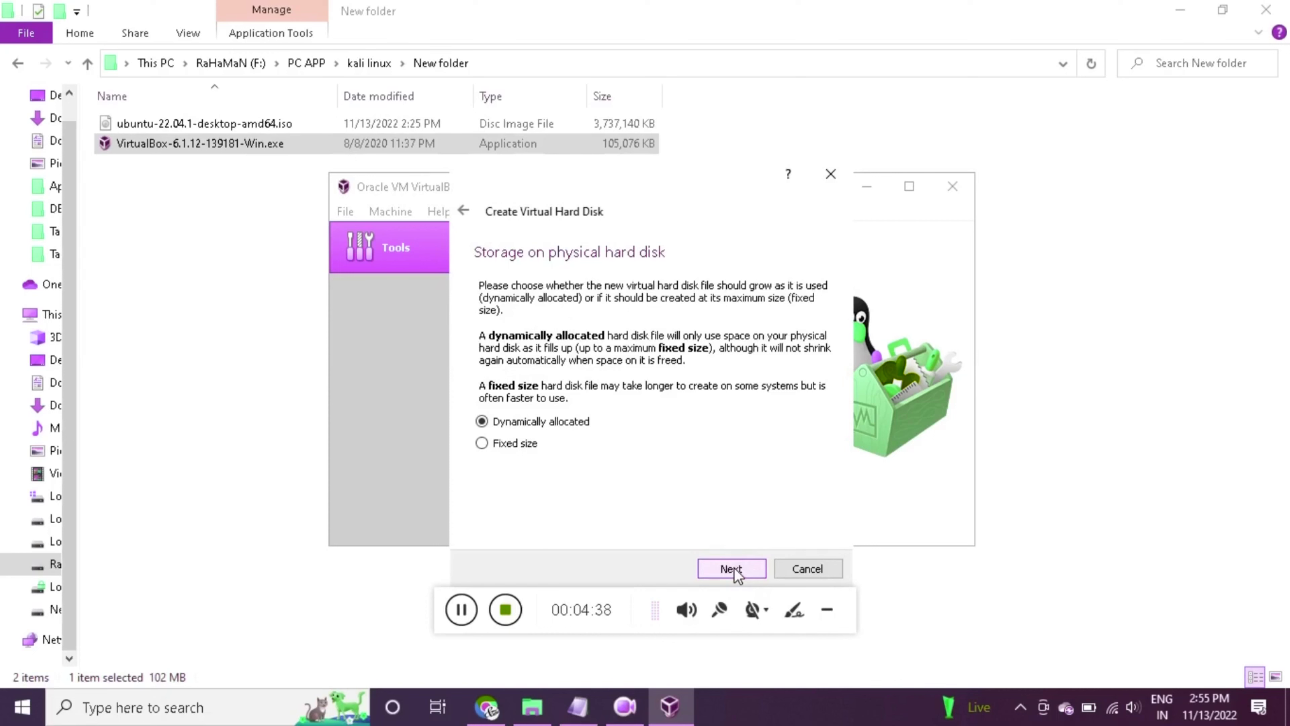
pyautogui.click(735, 572)
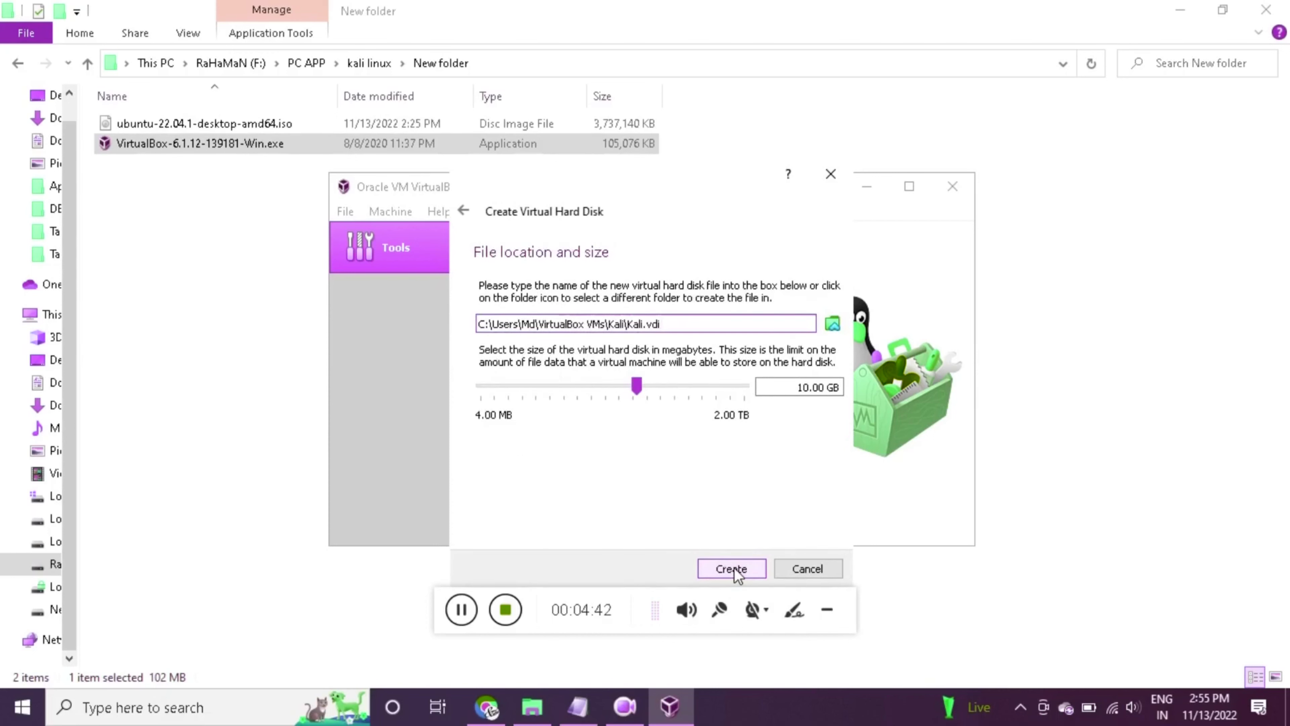
pyautogui.click(735, 568)
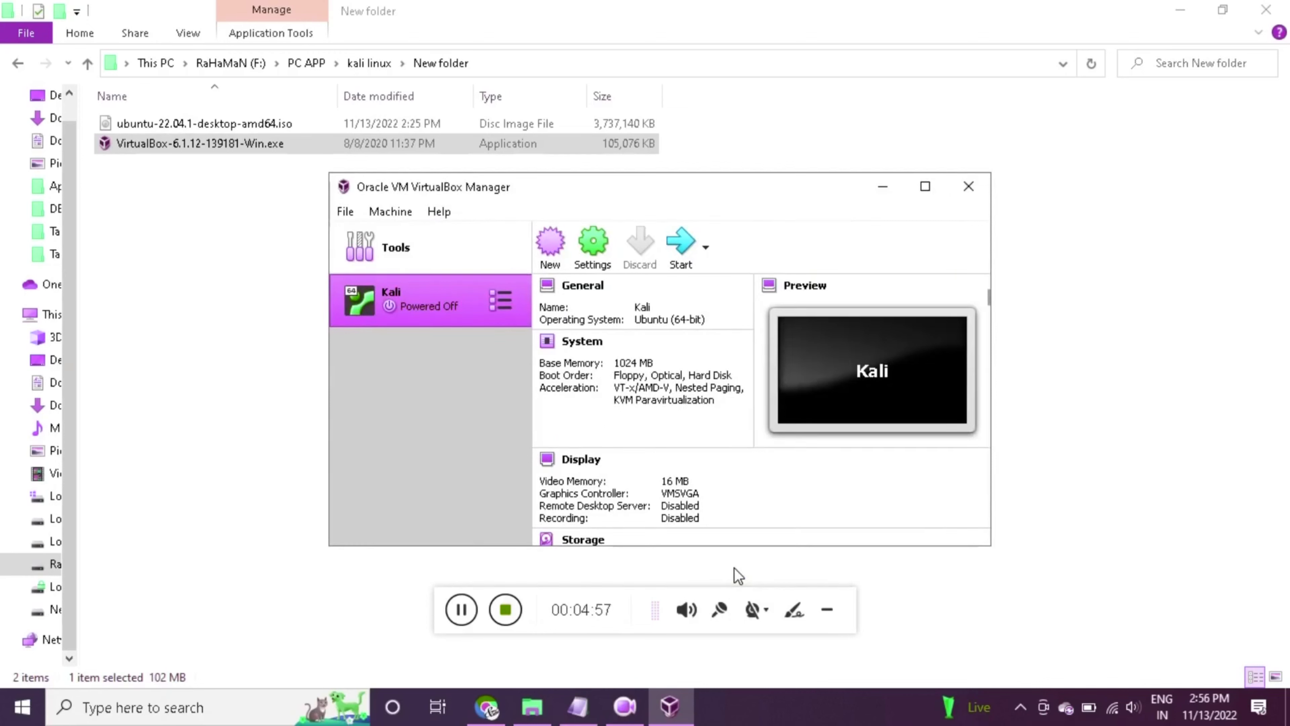
# Maximize the VirtualBox Manager window and open the Kali machine's Settings
pyautogui.click(925, 186)
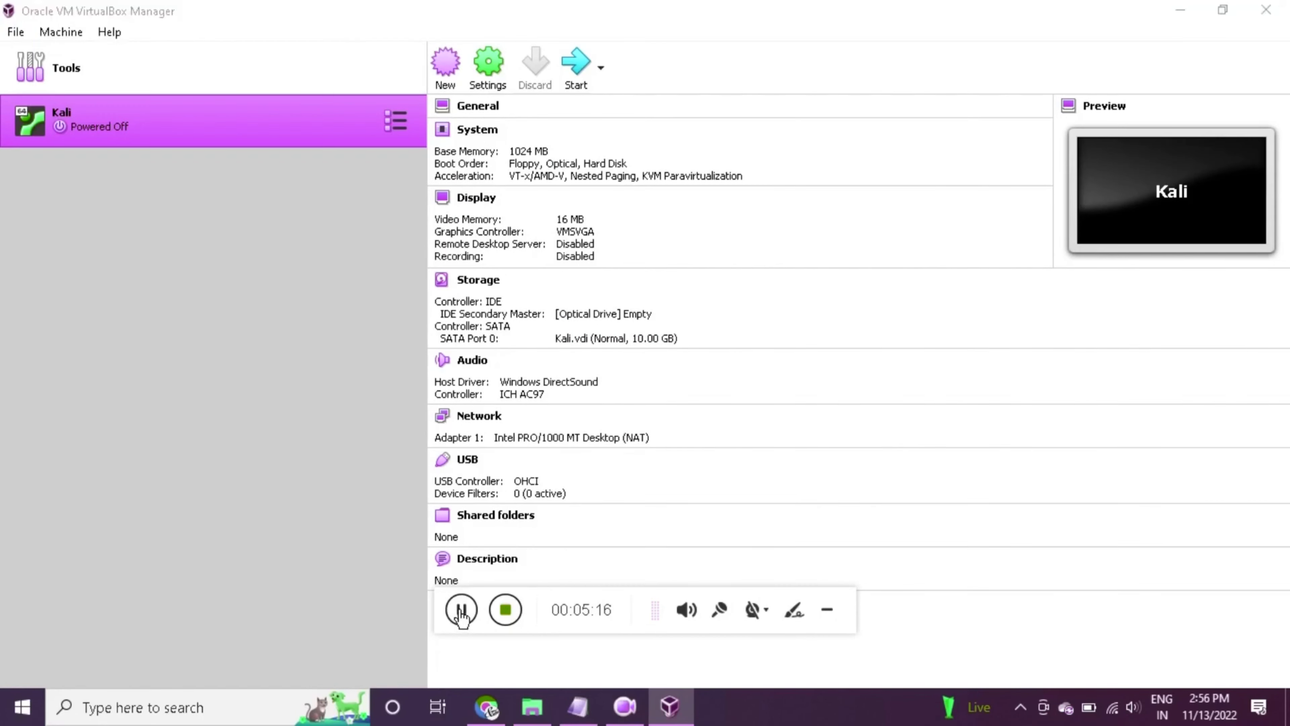
pyautogui.click(112, 133)
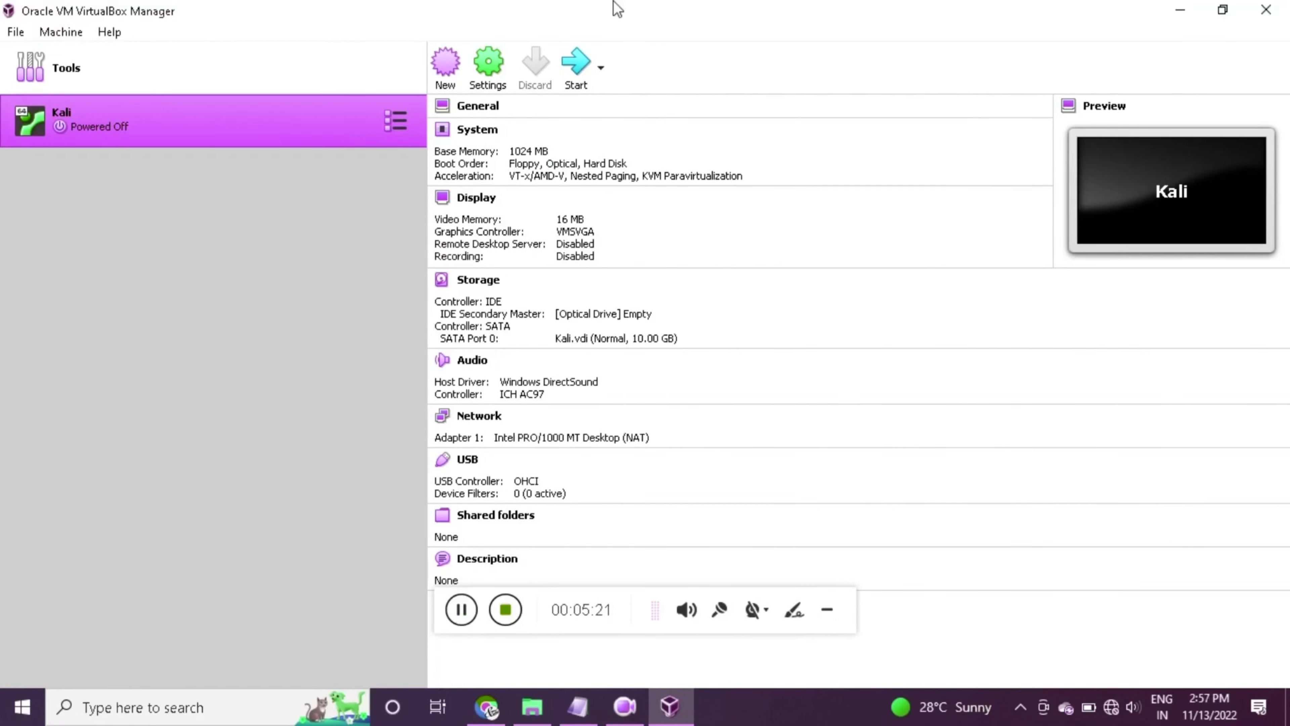
pyautogui.click(488, 66)
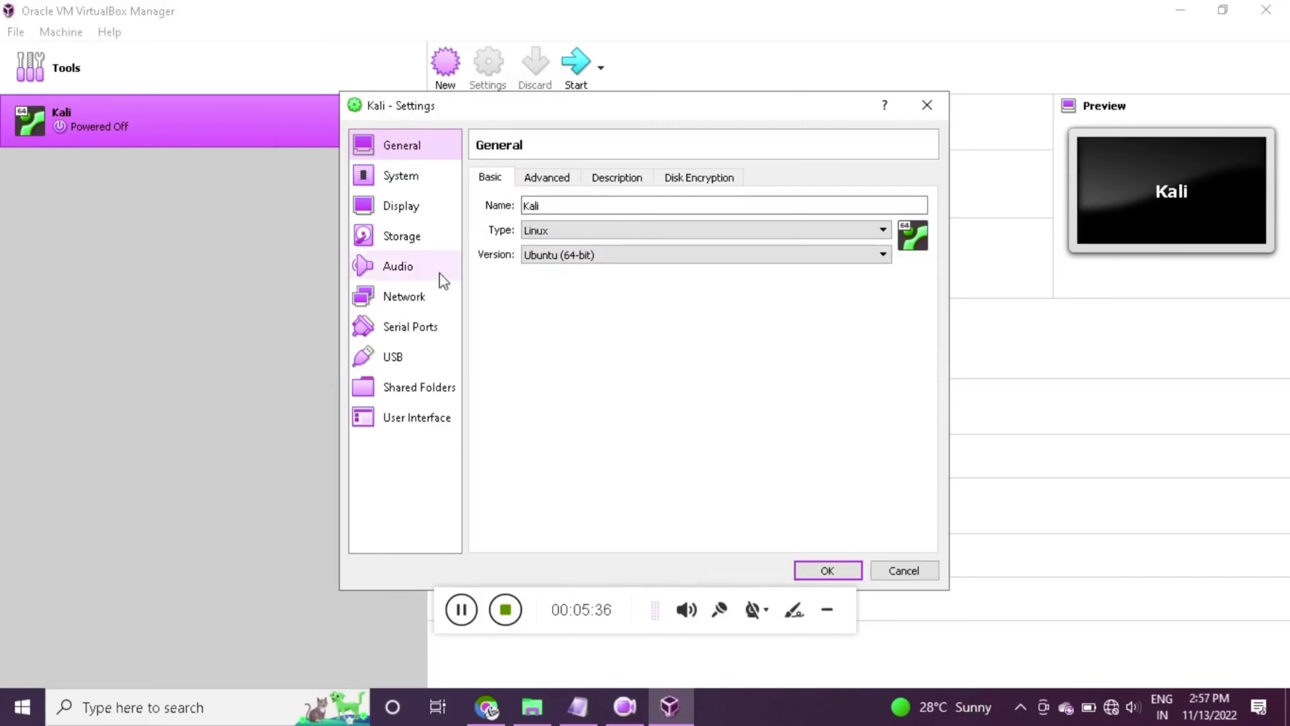
# On the Storage page, select the empty IDE optical drive, keeping PIIX4 and IDE Secondary Master
pyautogui.click(404, 239)
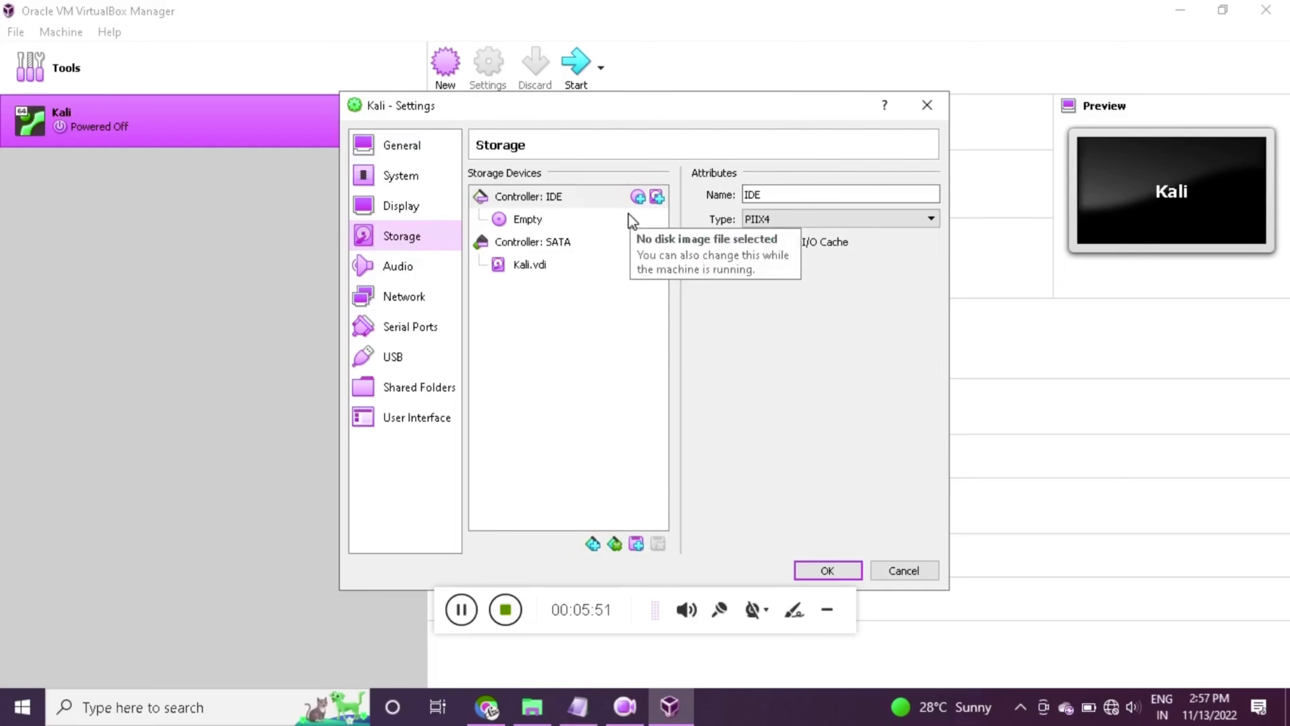
pyautogui.click(903, 220)
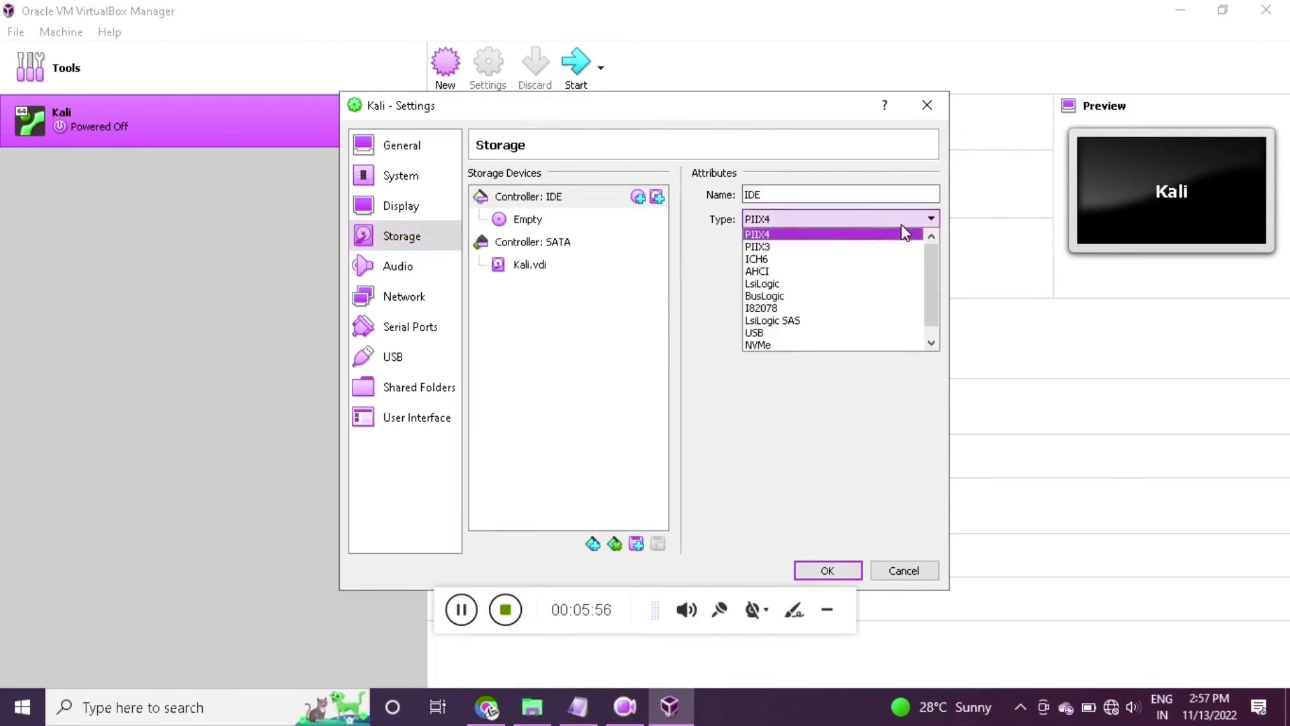
pyautogui.click(526, 221)
pyautogui.click(526, 221)
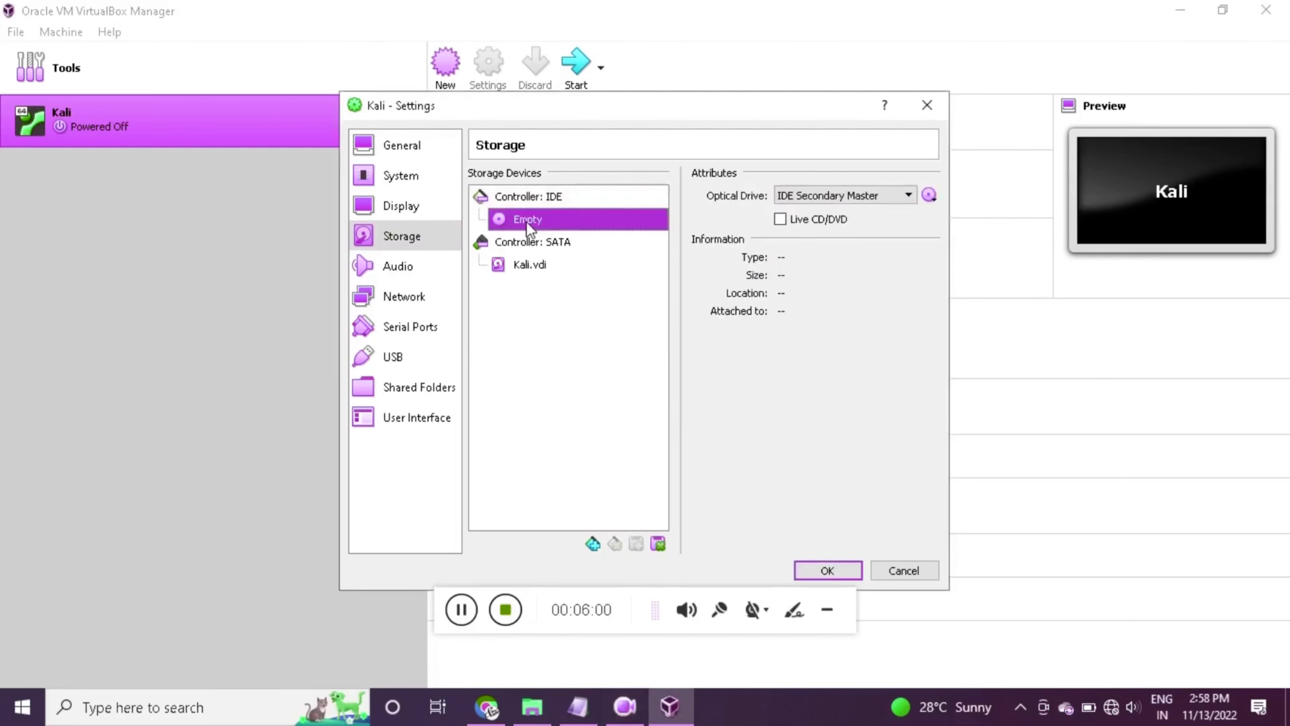
pyautogui.click(884, 198)
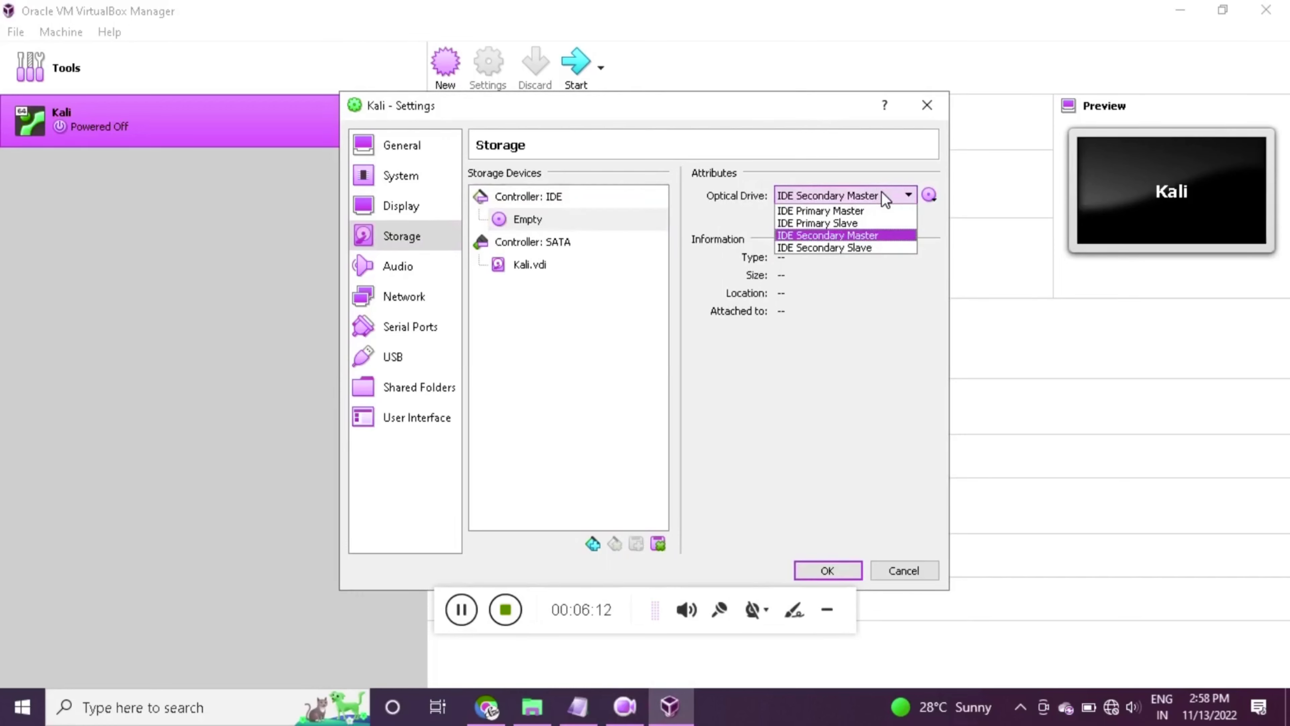
pyautogui.click(929, 196)
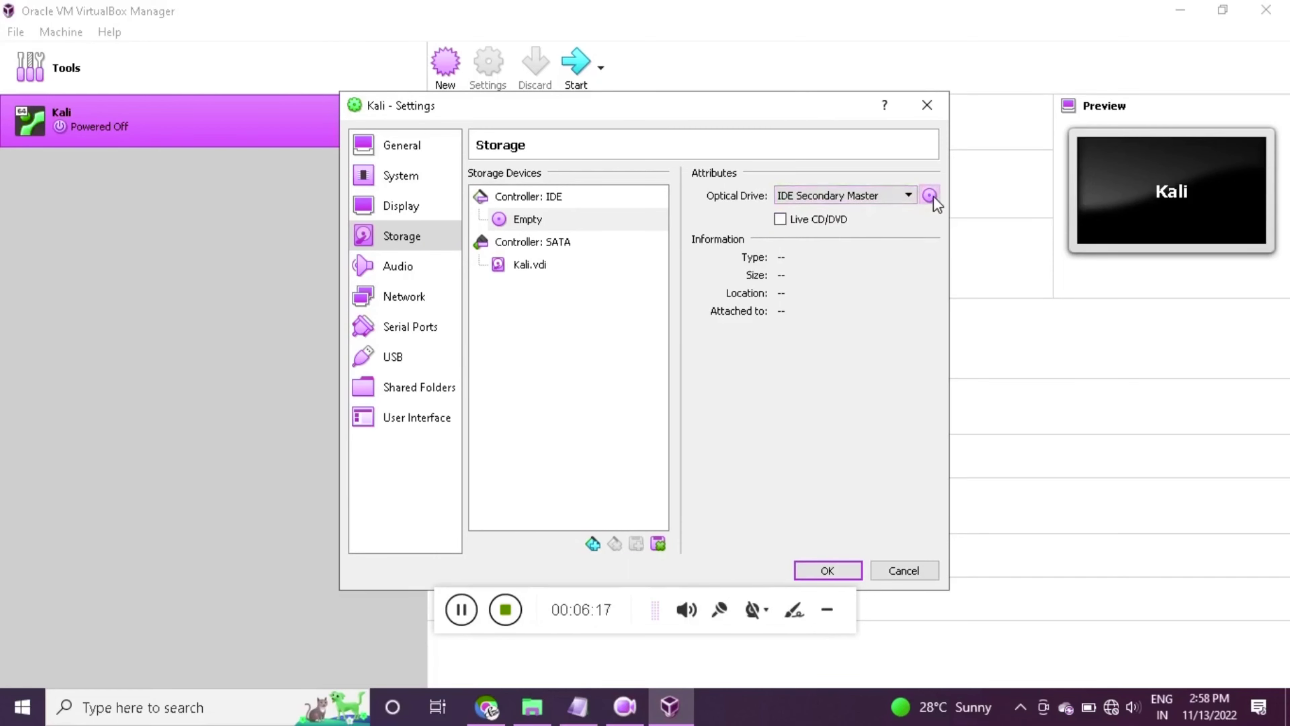
pyautogui.click(930, 196)
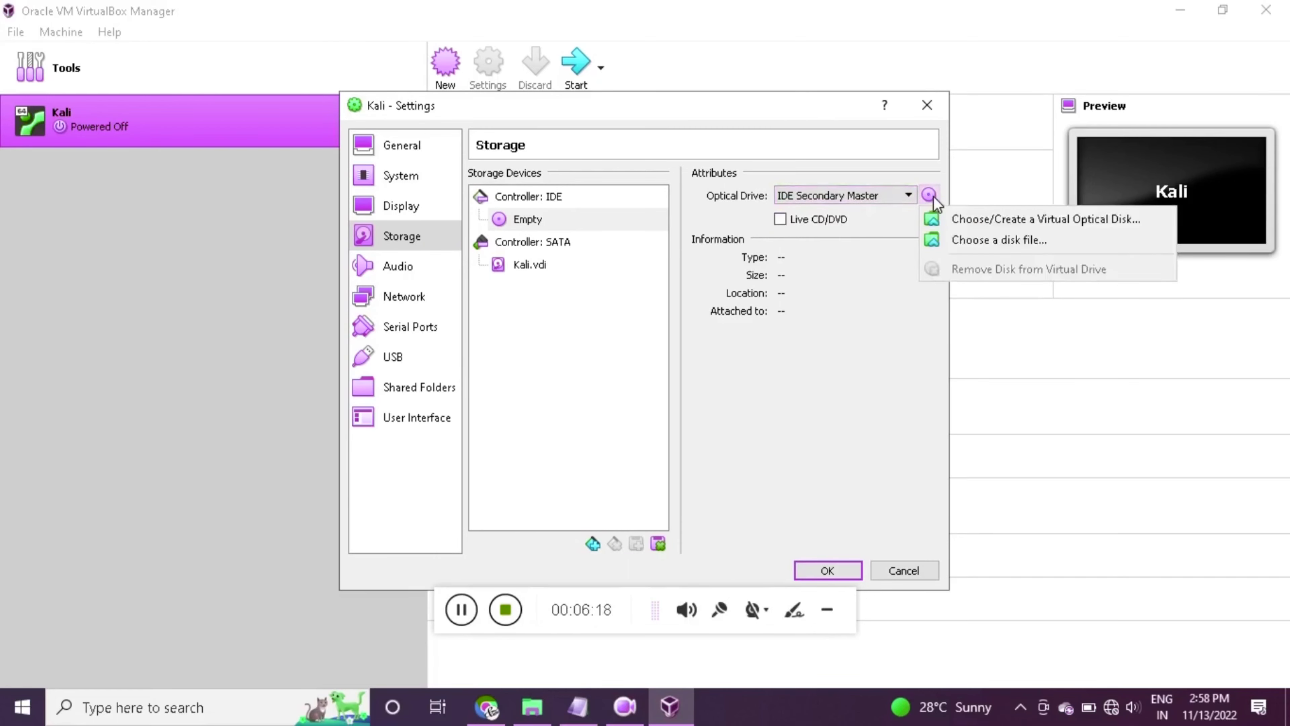
# Add a disk image from file, browsing to F:\PC APP\kali linux\New folder
pyautogui.click(975, 224)
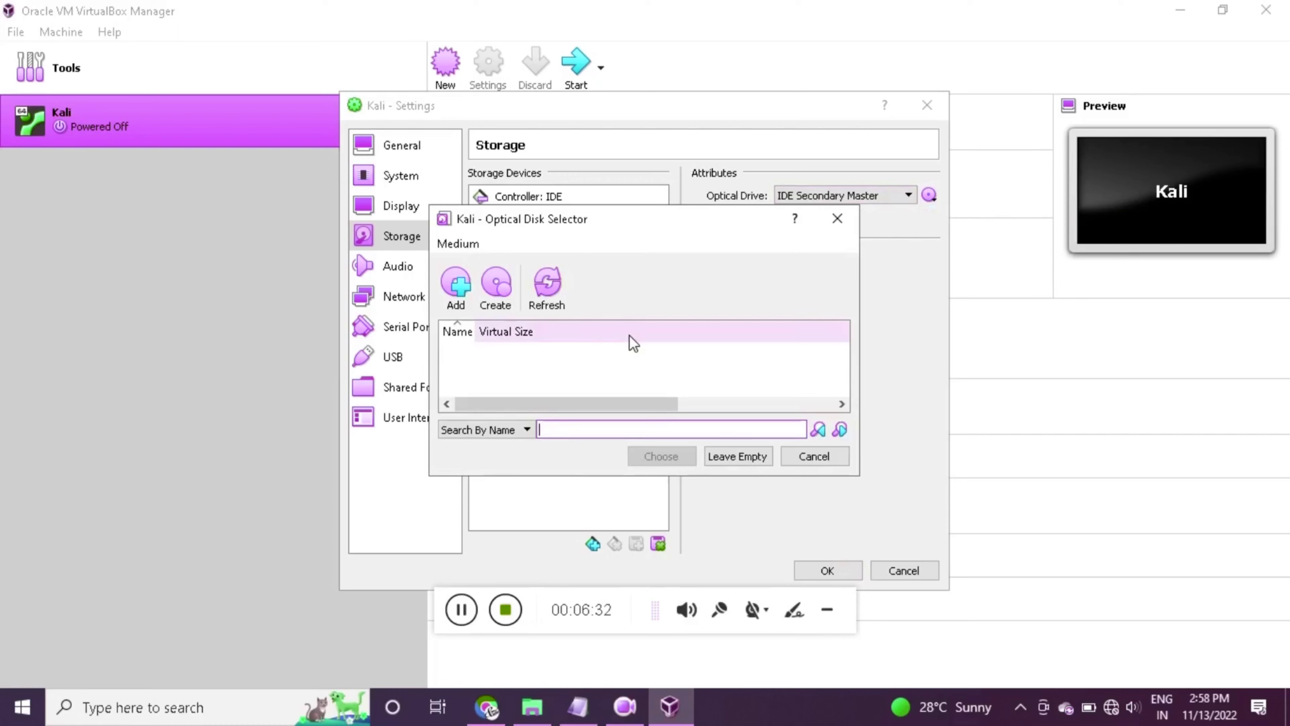
pyautogui.click(454, 297)
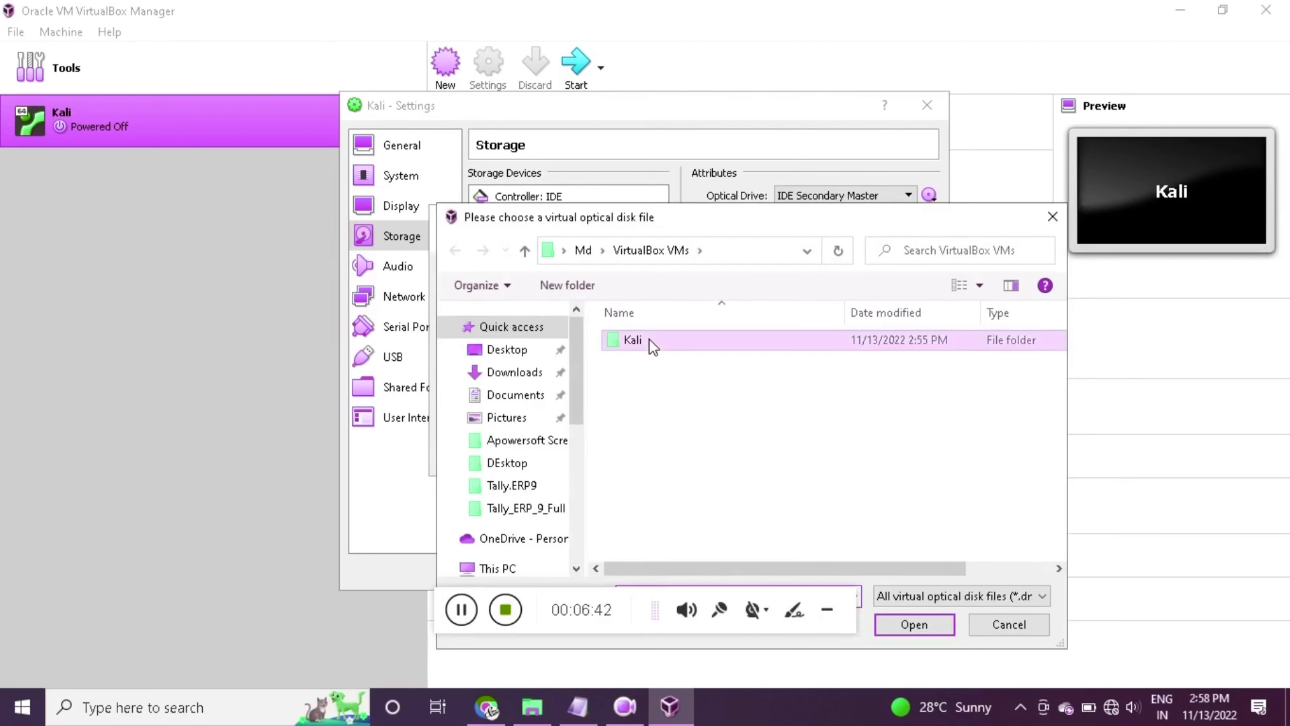
pyautogui.doubleClick(644, 341)
pyautogui.moveTo(576, 409); pyautogui.dragTo(580, 496)
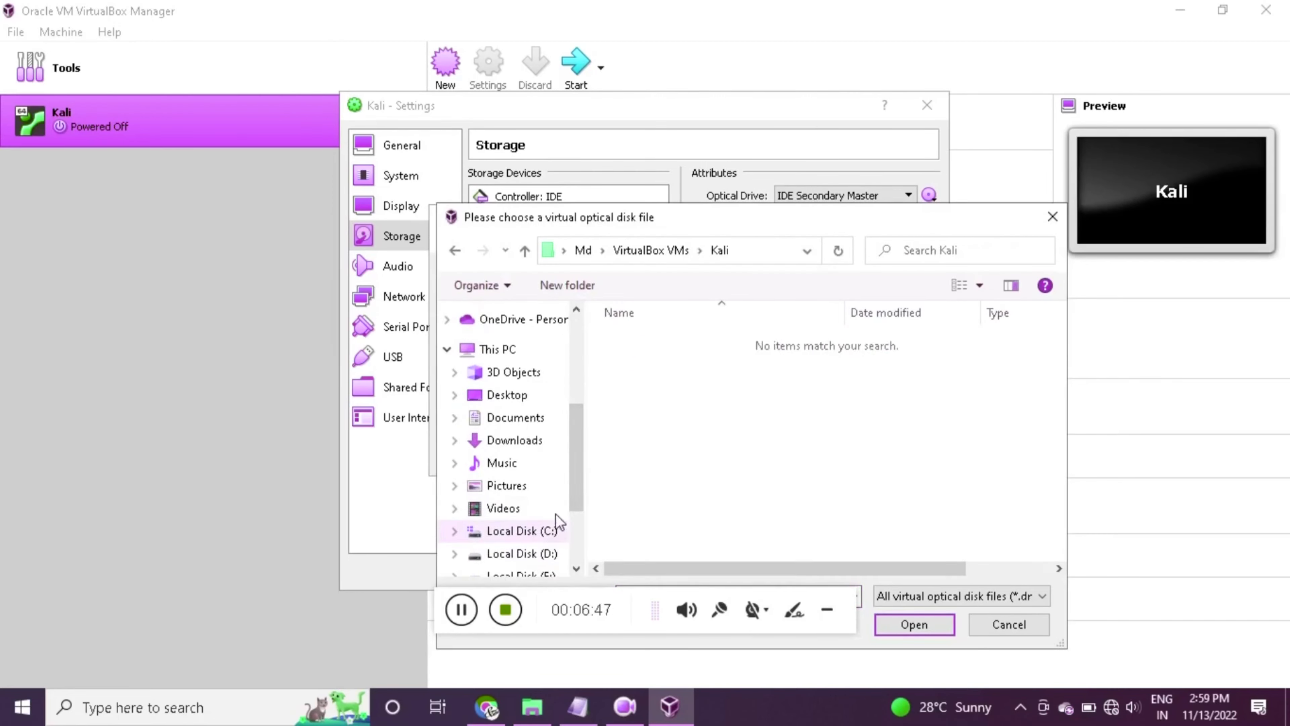
pyautogui.scroll(-2, 569, 513)
pyautogui.click(533, 497)
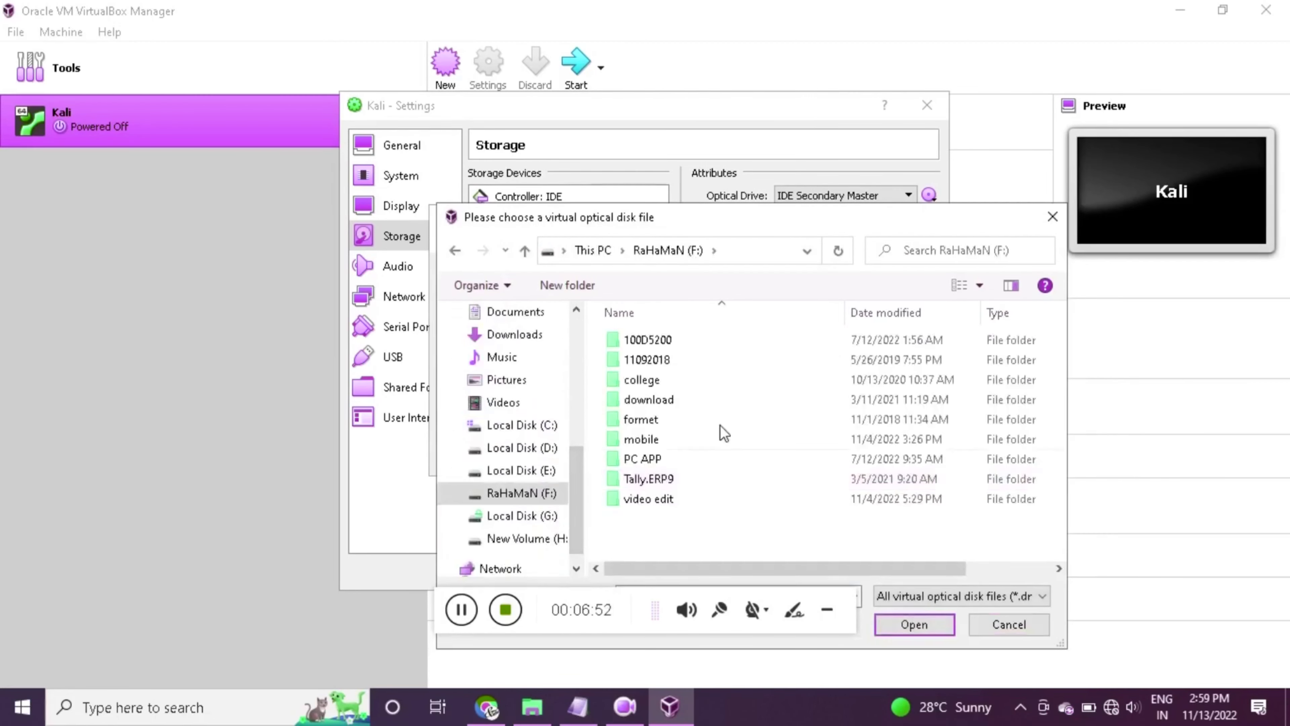
pyautogui.doubleClick(678, 457)
pyautogui.scroll(-2, 677, 443)
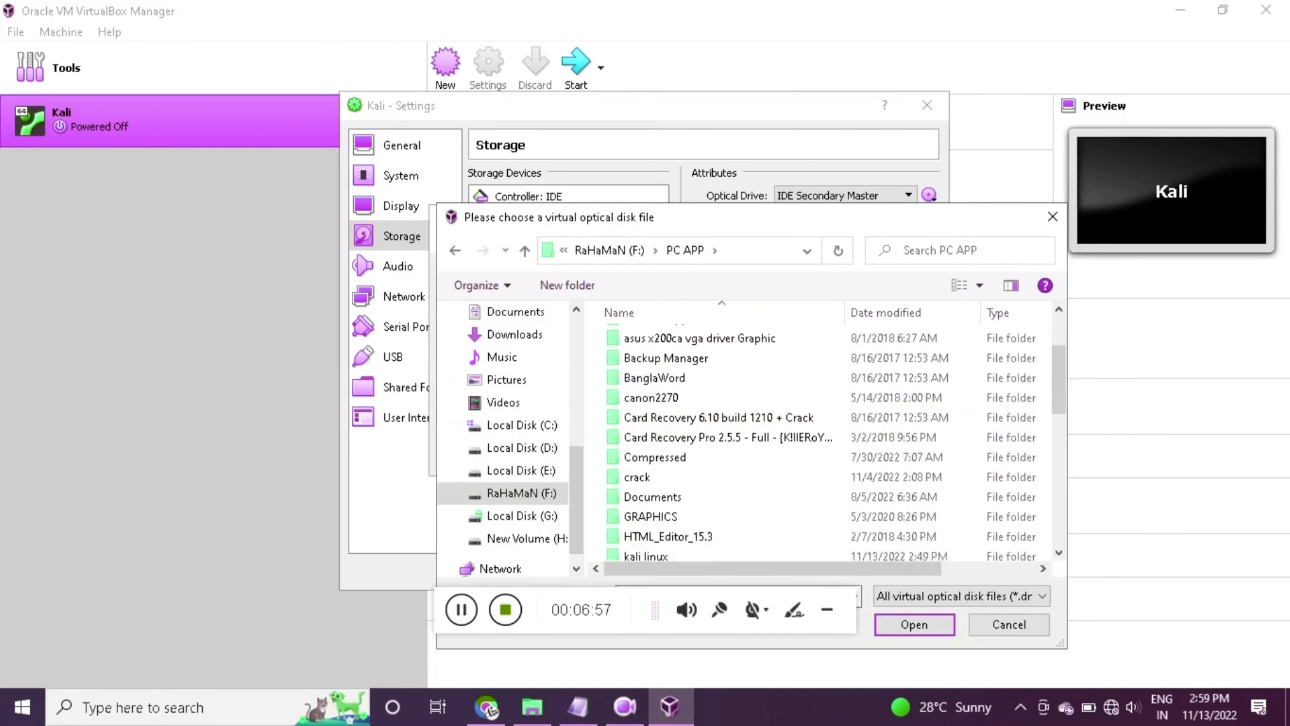
pyautogui.doubleClick(648, 544)
pyautogui.doubleClick(651, 339)
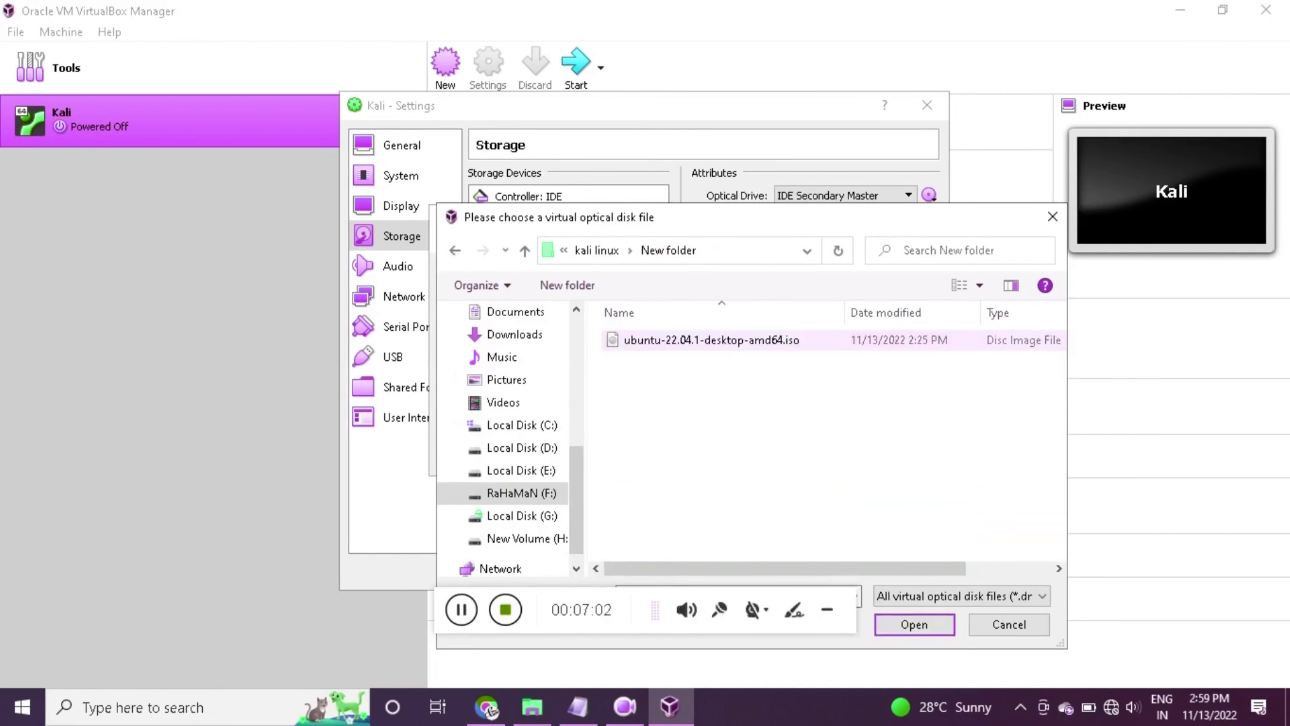
# Choose ubuntu-22.04.1-desktop-amd64.iso for the optical drive and save the settings
pyautogui.doubleClick(671, 340)
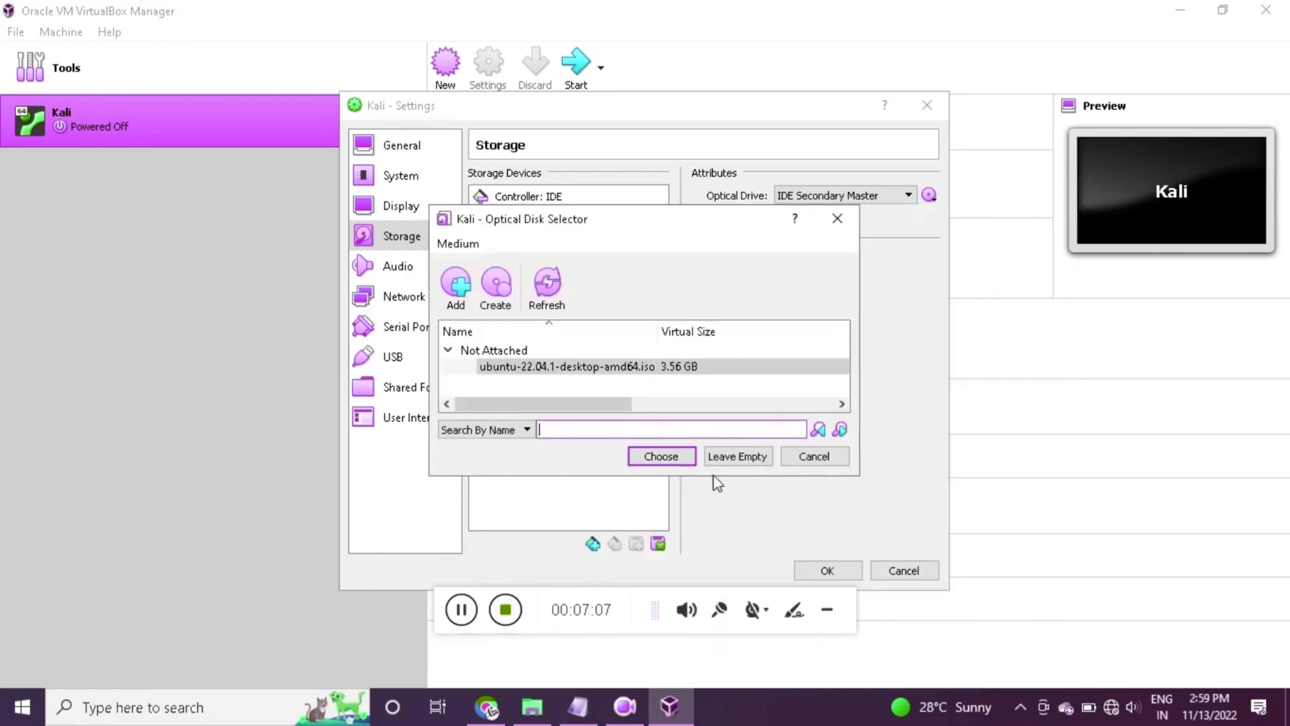
pyautogui.click(661, 456)
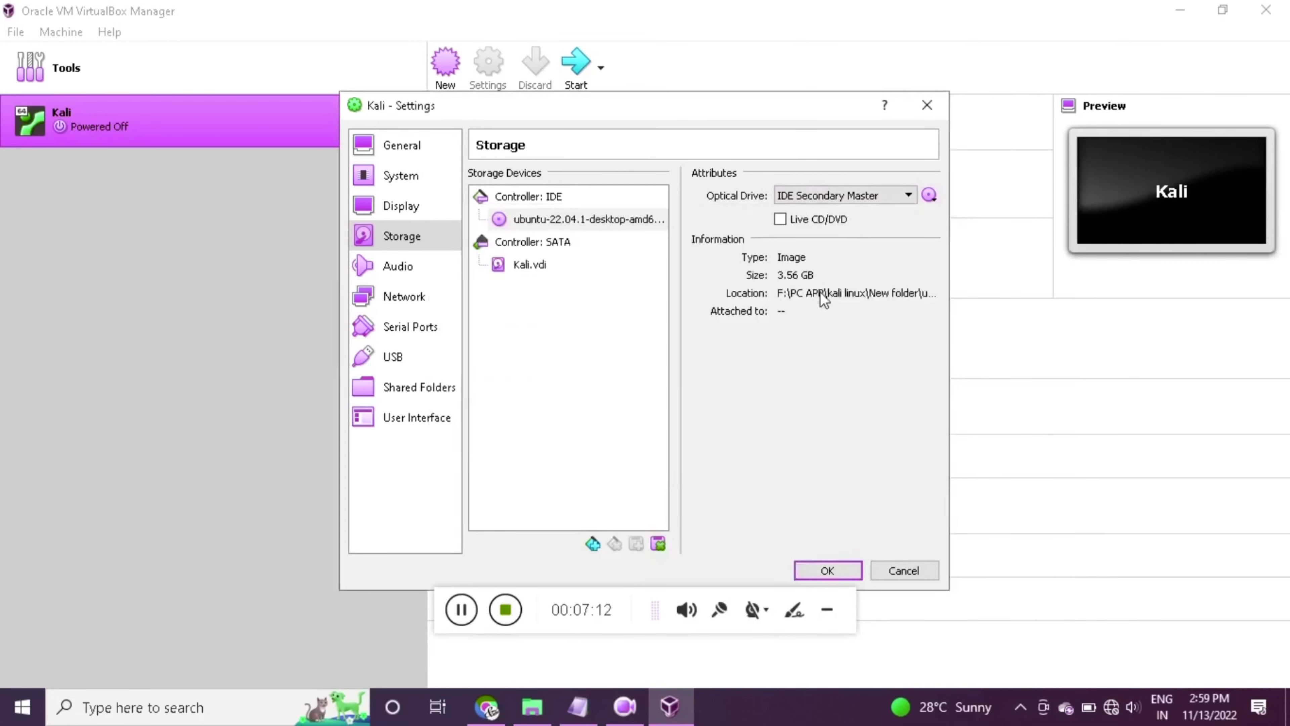
pyautogui.click(826, 569)
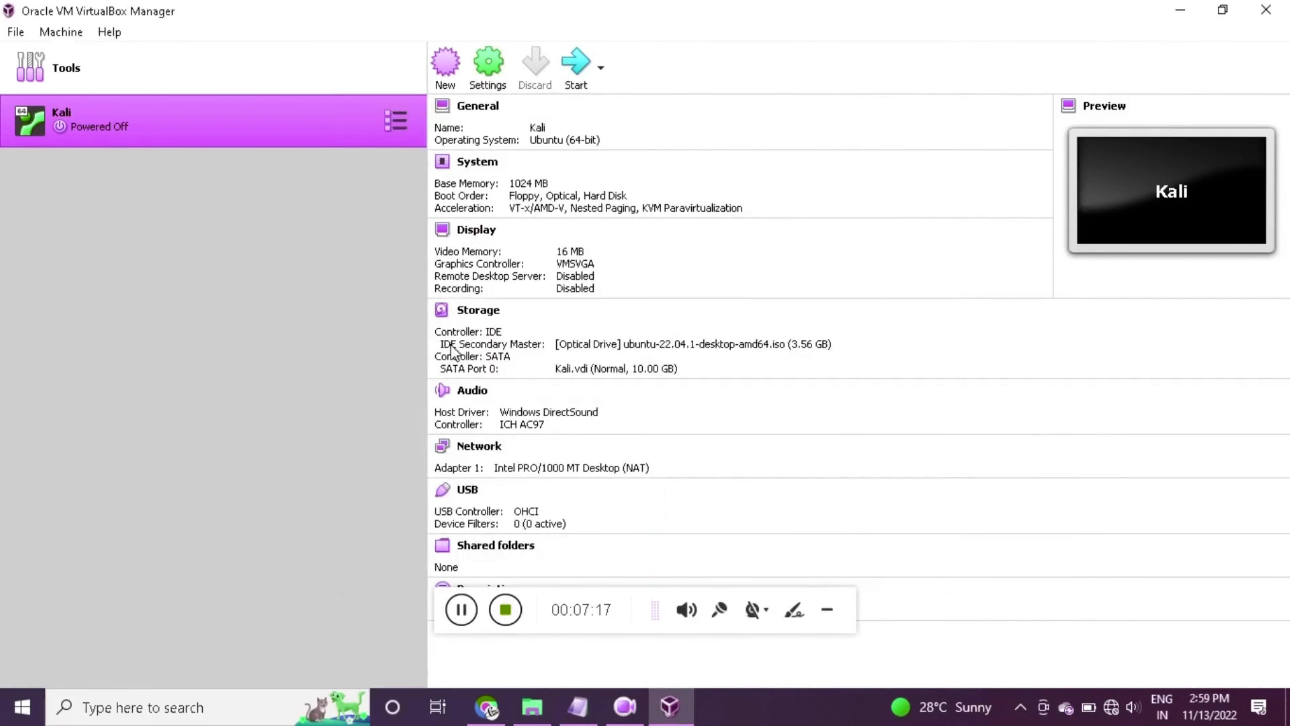
# Start Kali and boot the 'Try or Install Ubuntu' GRUB entry to the installer's Welcome screen
pyautogui.click(581, 86)
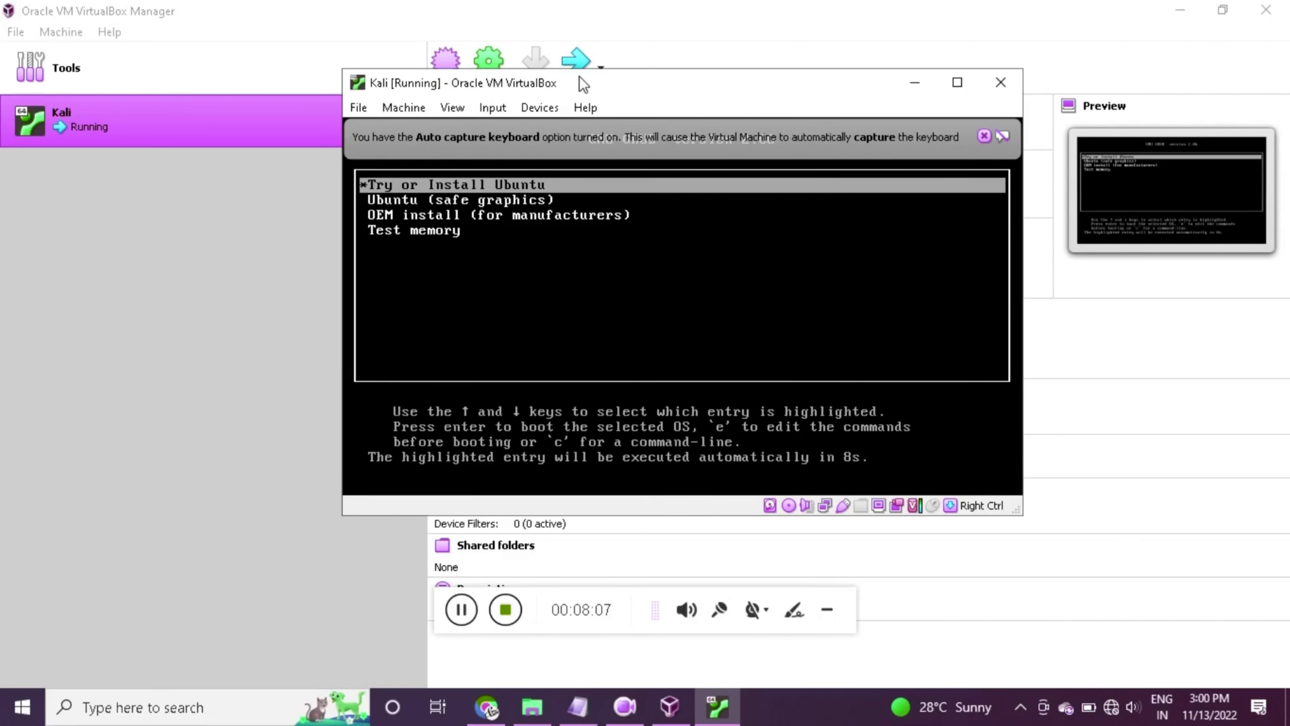
pyautogui.press('Return')
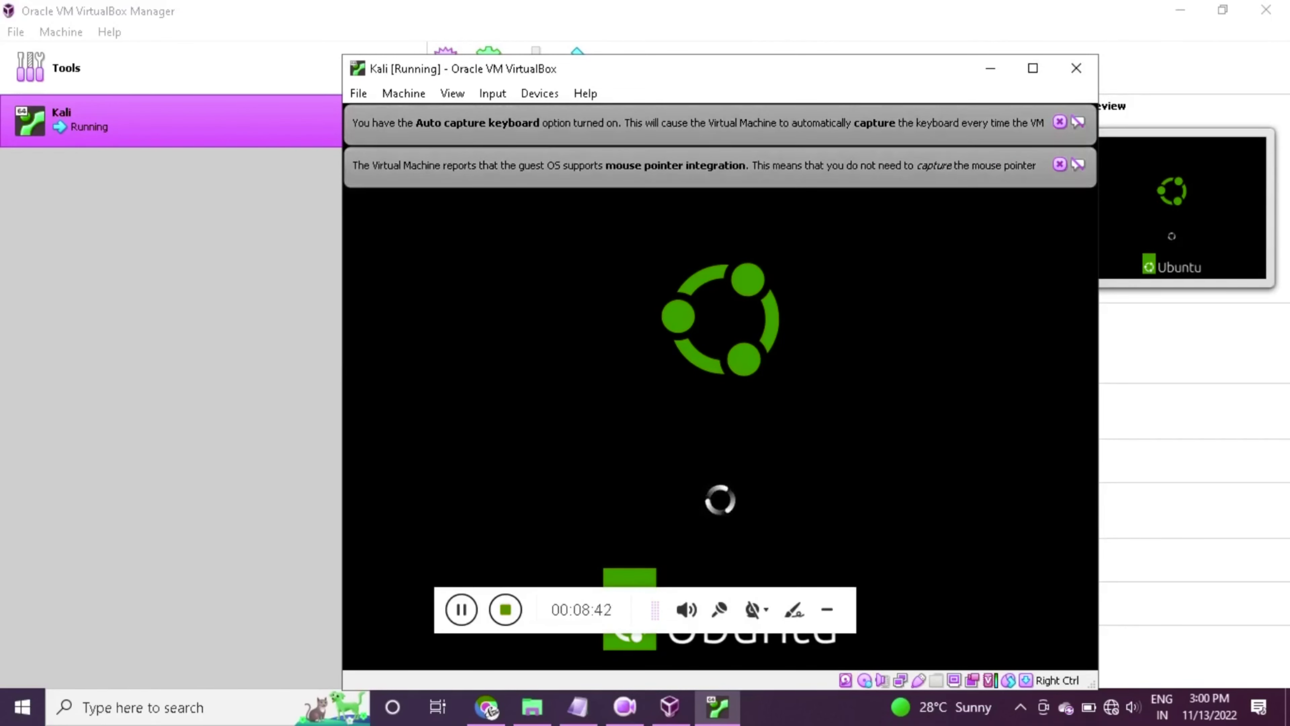
pyautogui.click(826, 608)
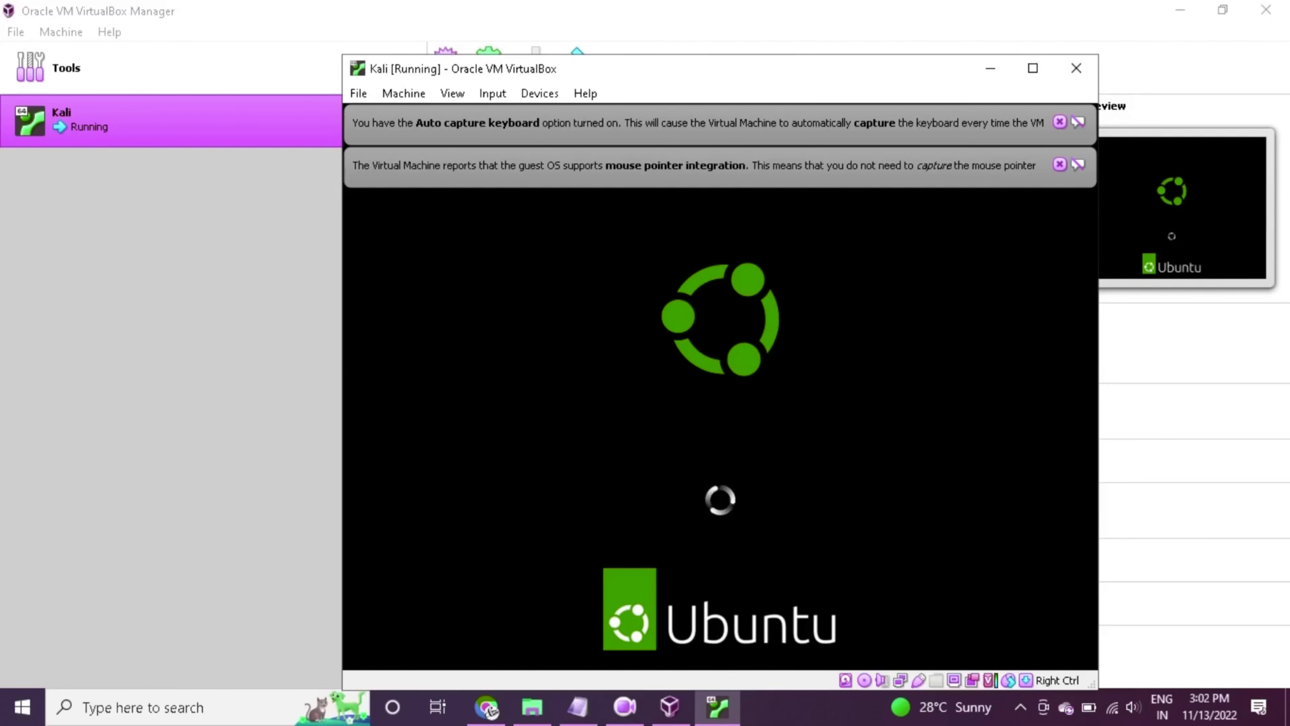
pyautogui.click(615, 708)
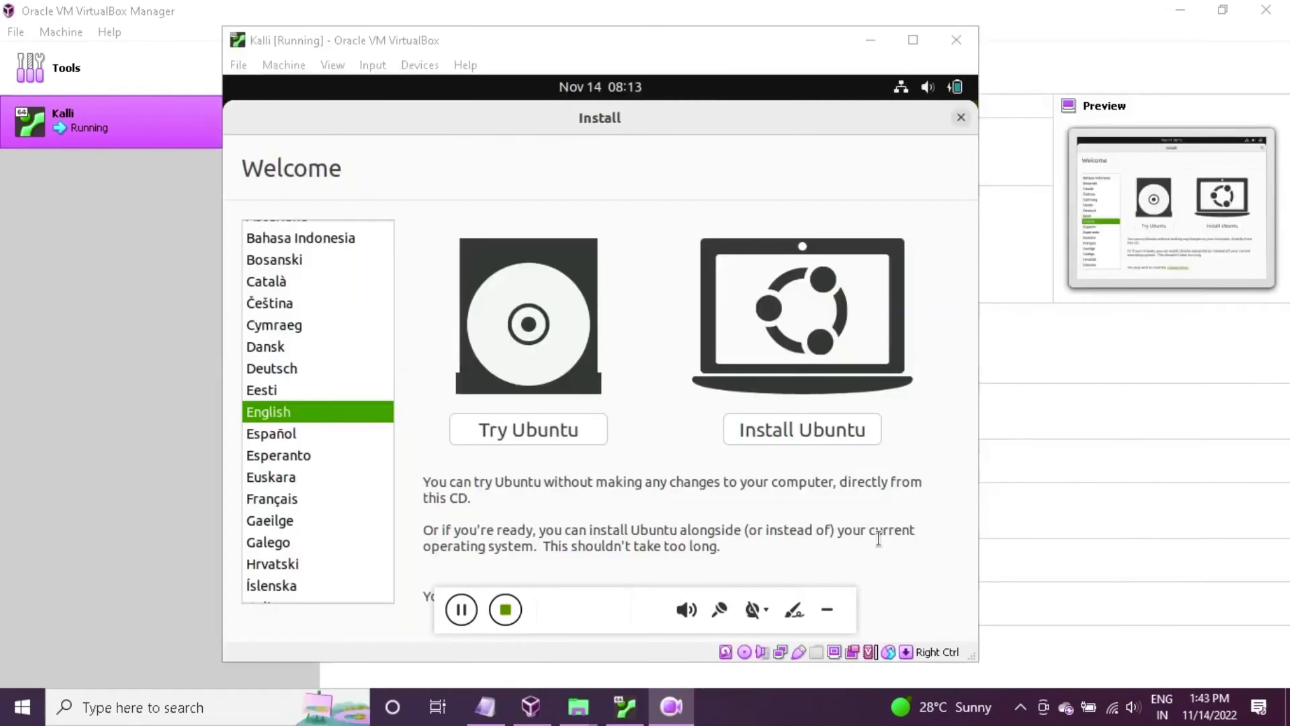
# Choose Install Ubuntu, keep English (US) keyboard and normal installation, then Erase disk and install
pyautogui.click(829, 610)
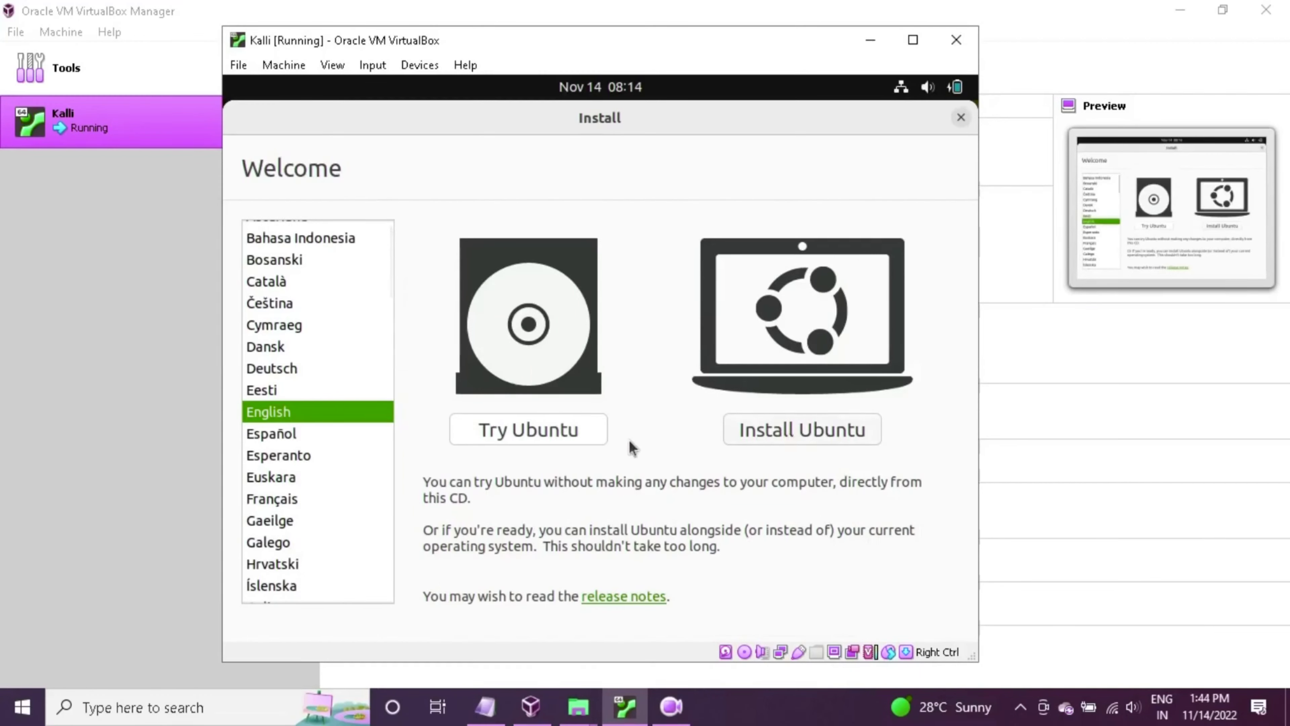
pyautogui.click(858, 434)
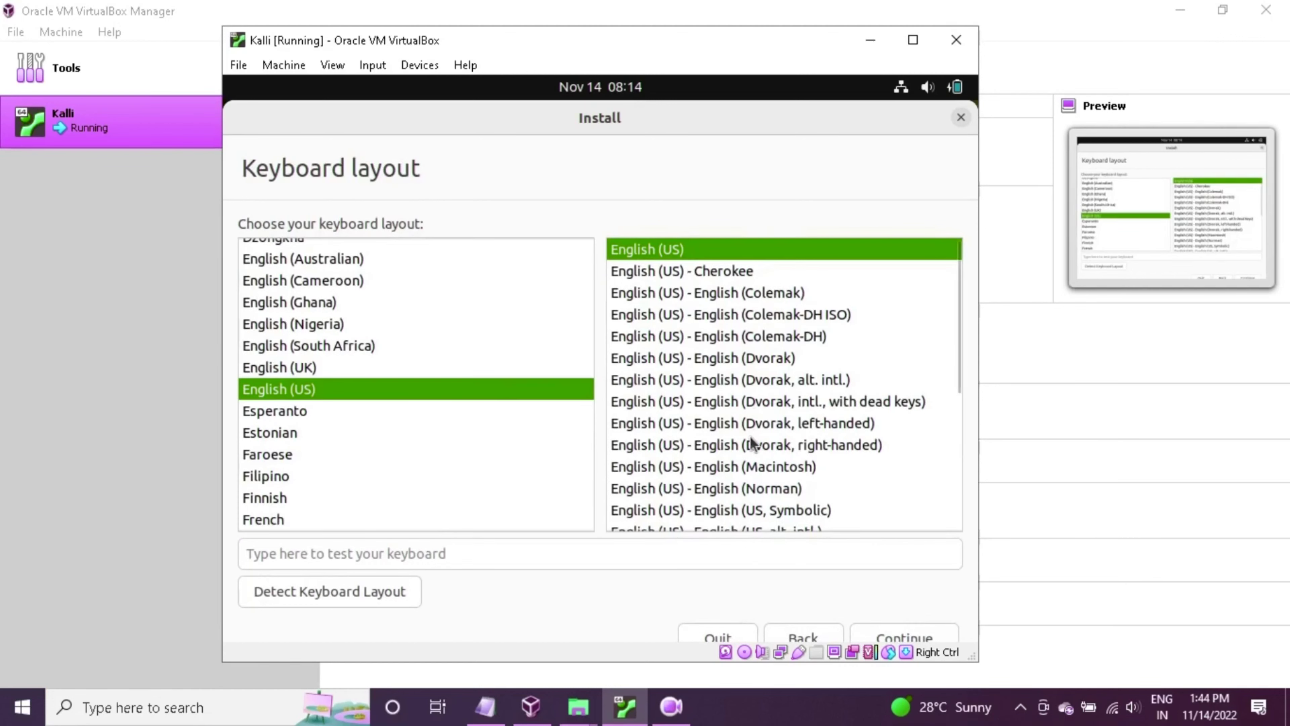
pyautogui.click(900, 639)
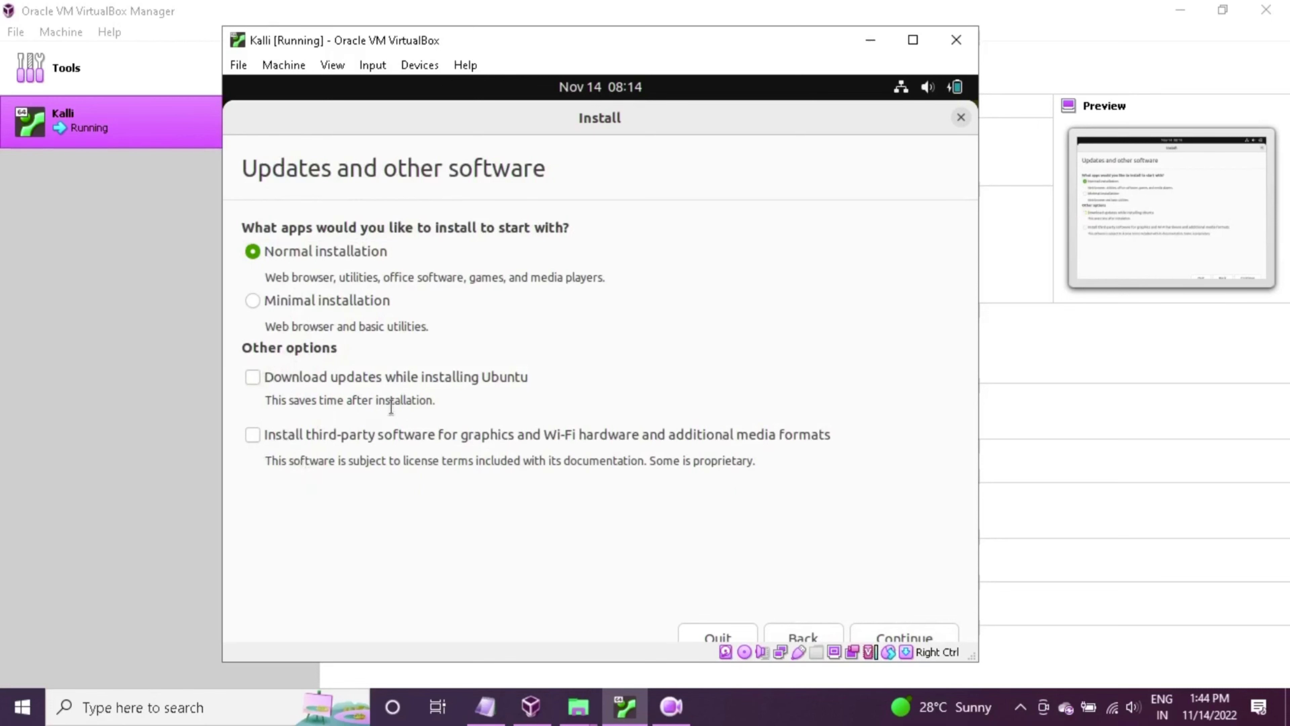
pyautogui.click(904, 639)
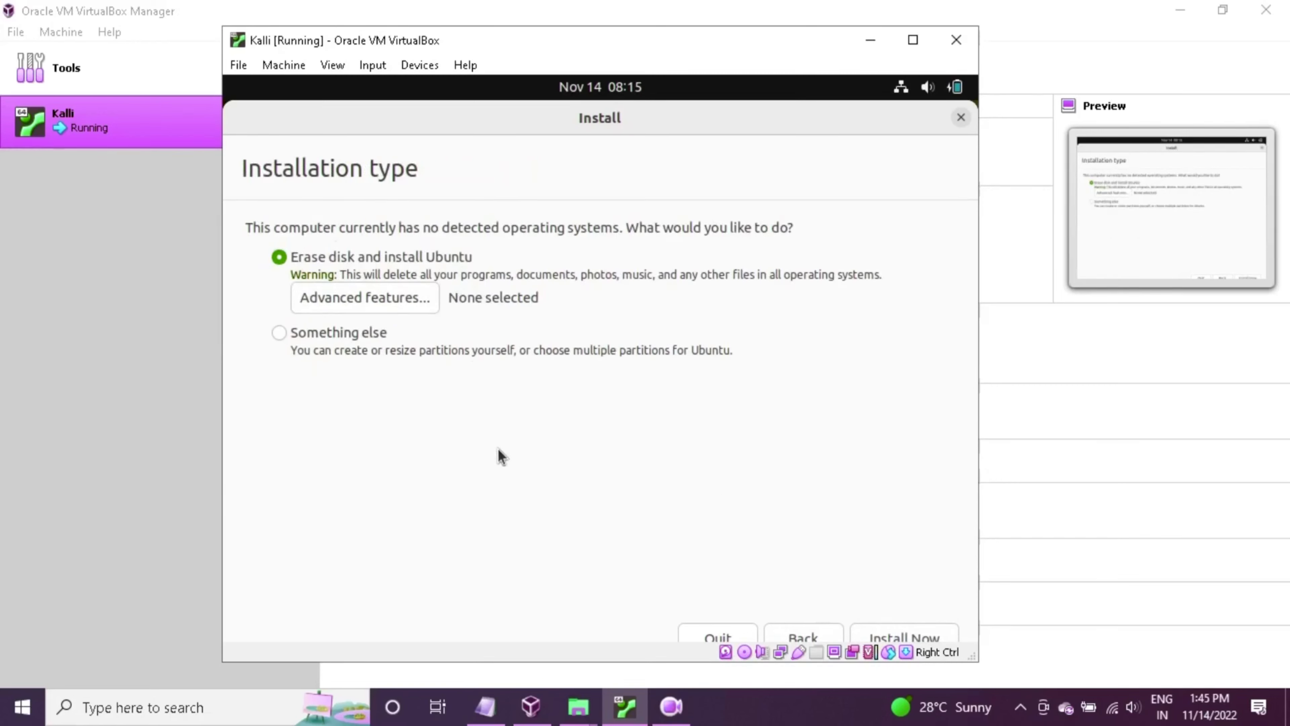
pyautogui.click(897, 637)
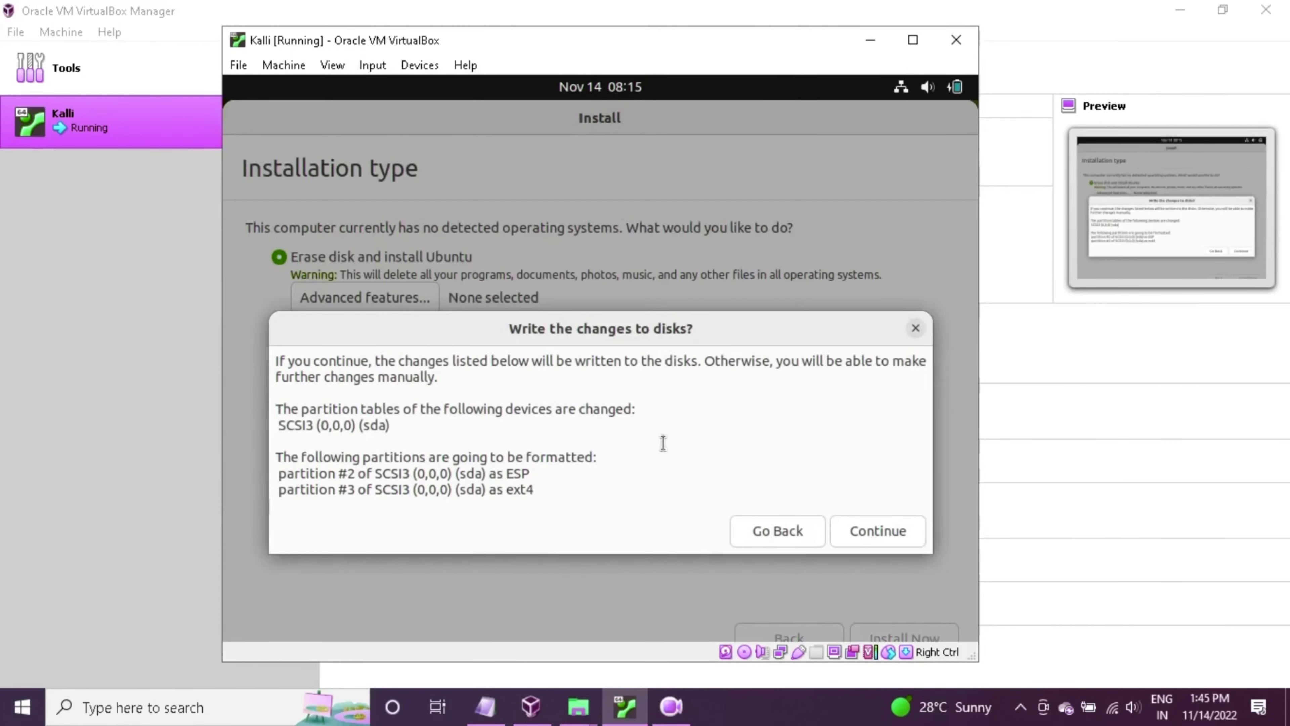
# Confirm writing the partition changes to disk and try timezones on the world map
pyautogui.click(891, 537)
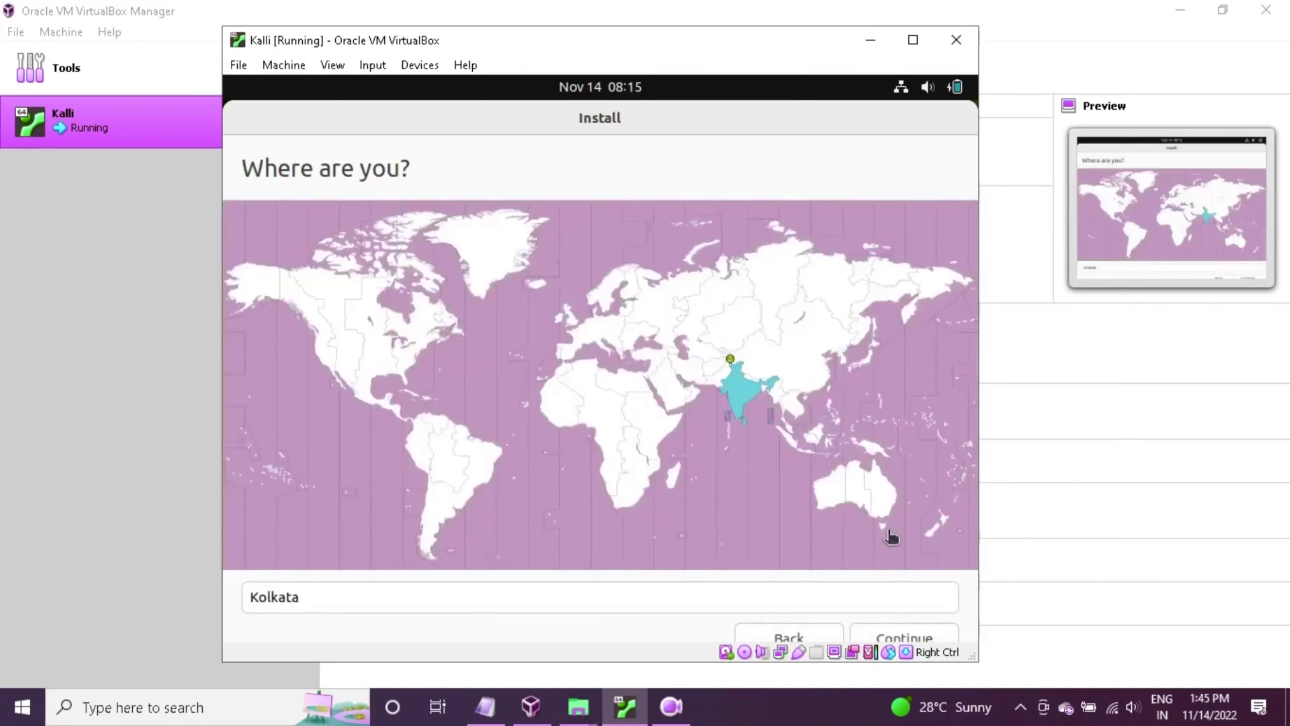
pyautogui.click(671, 427)
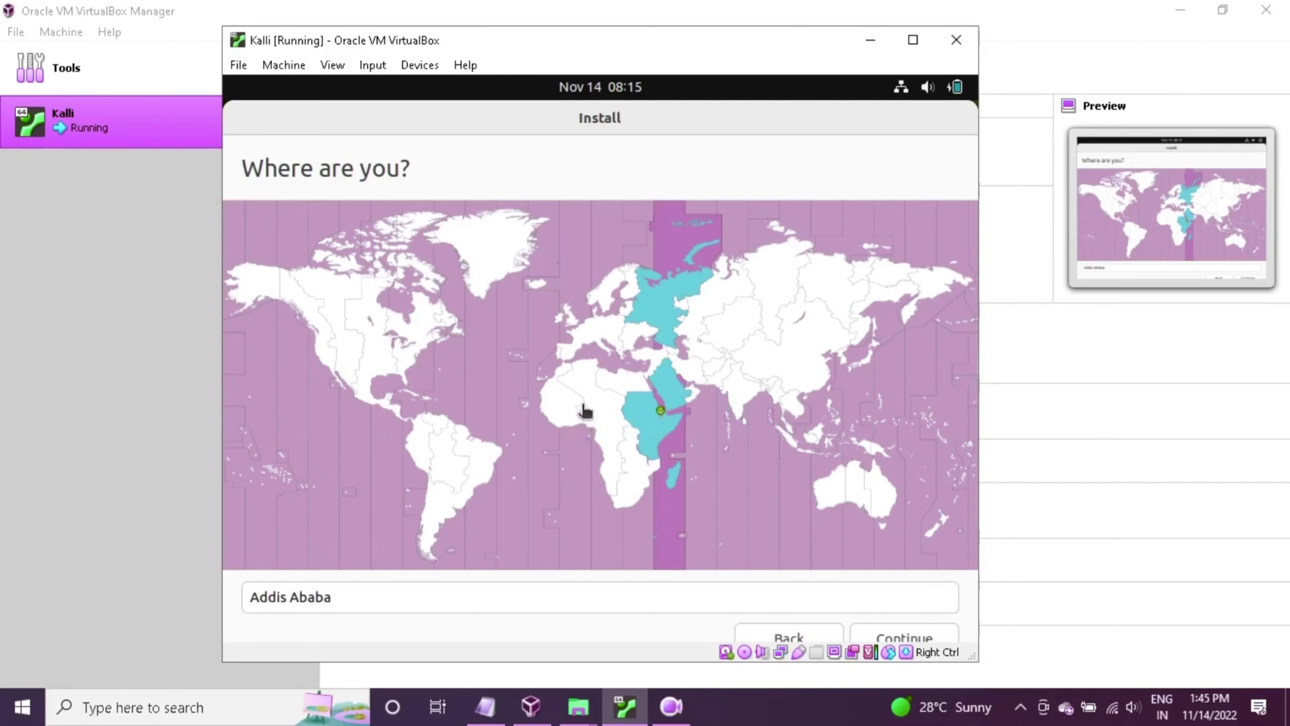
pyautogui.click(625, 387)
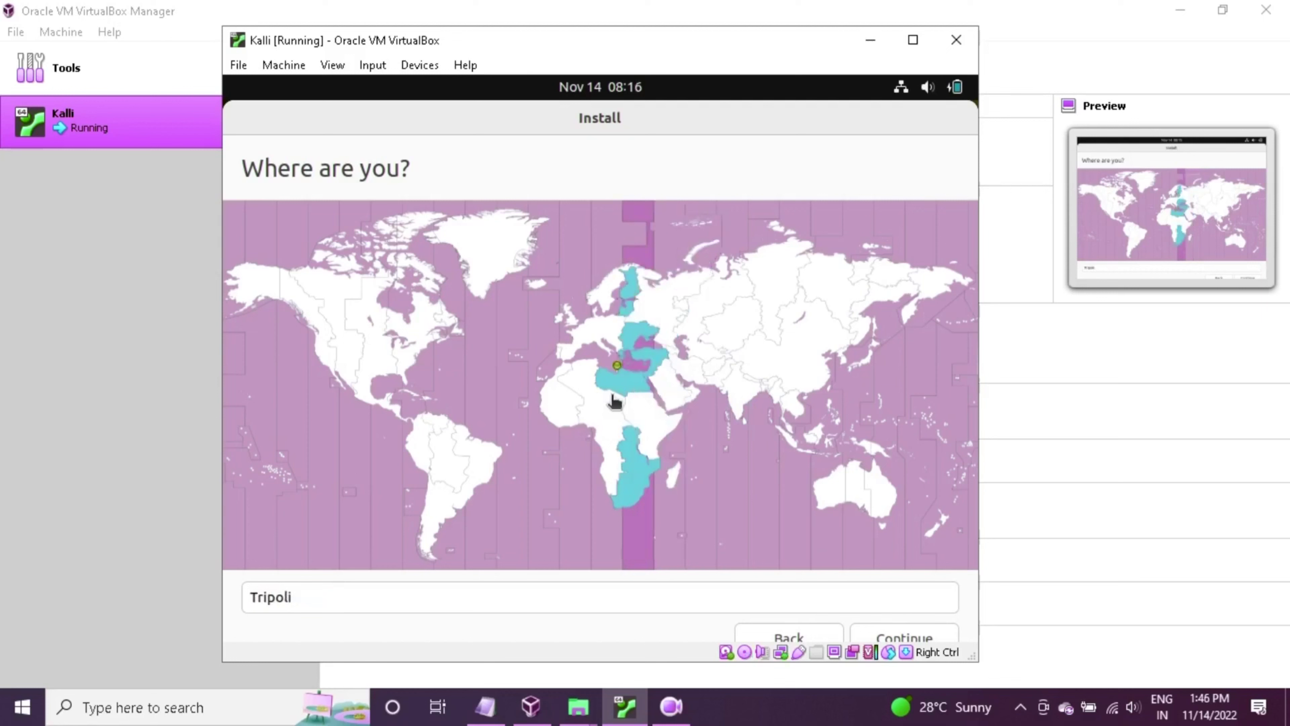
pyautogui.click(599, 412)
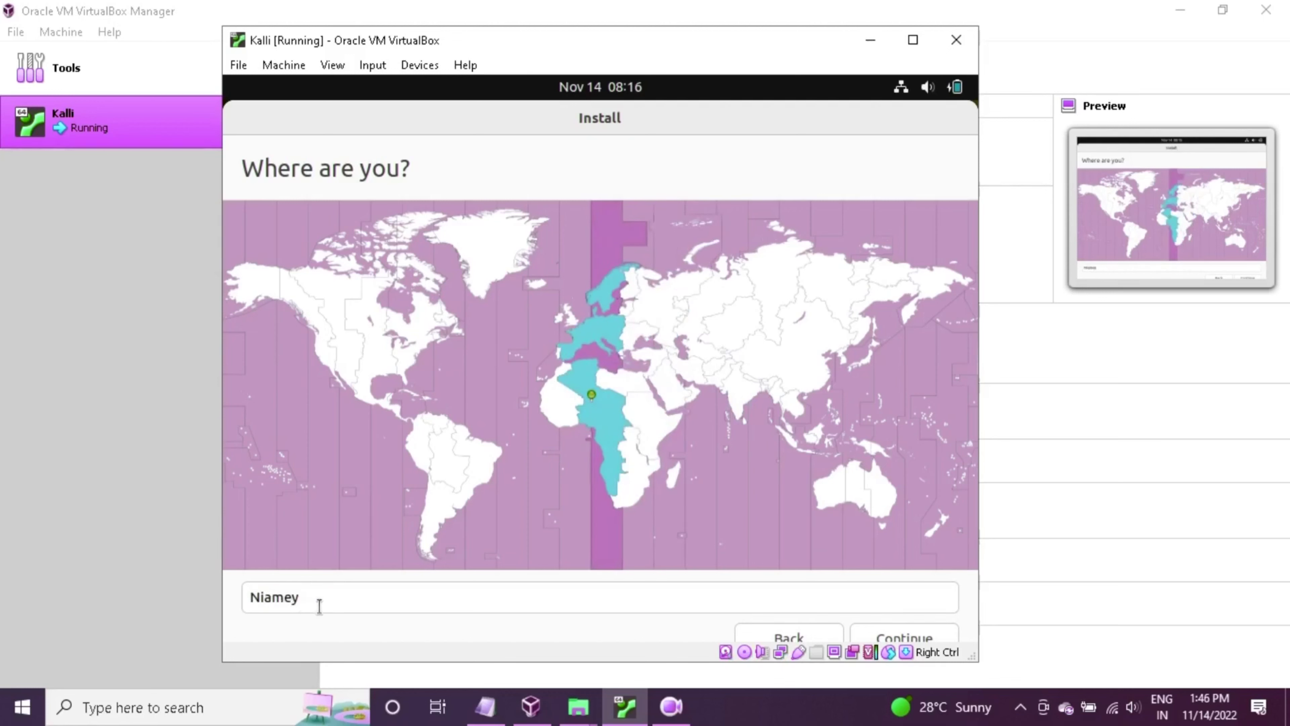
# Search 'unit' and set the location to Border Housing Unit Number 1 Colonia
pyautogui.click(332, 607)
pyautogui.hotkey('ctrl', 'a')
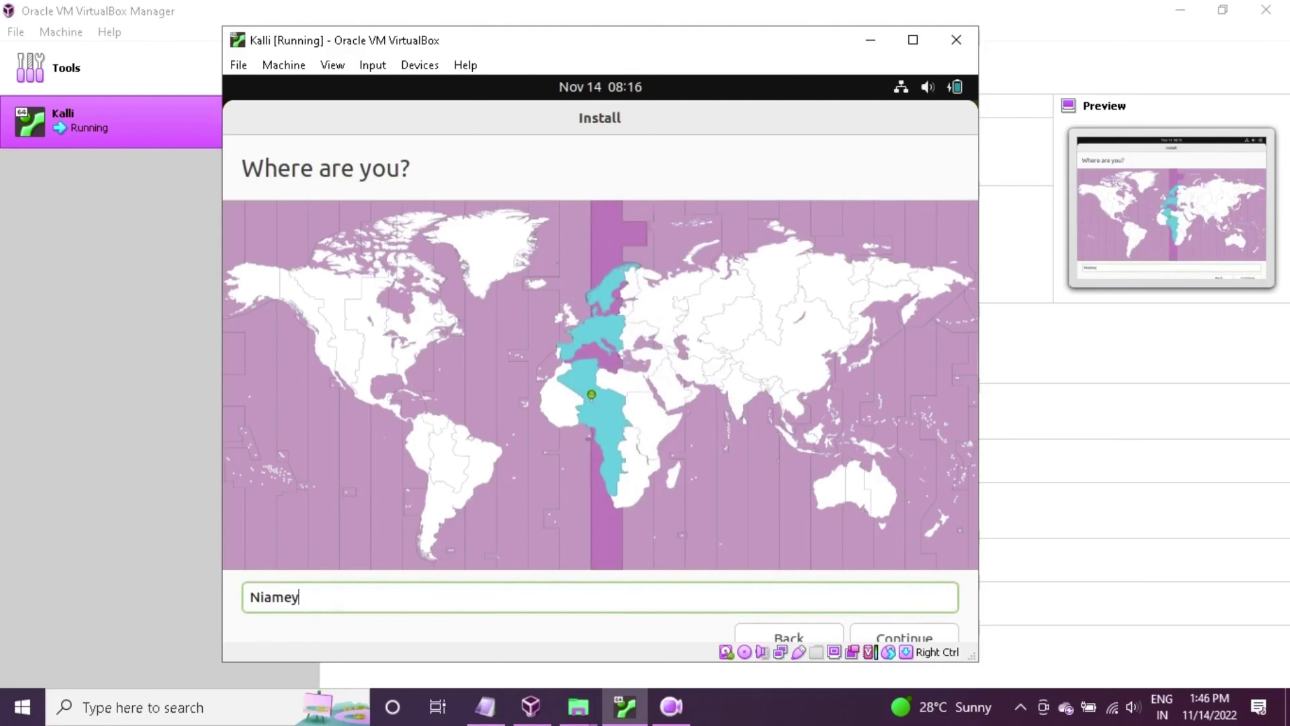
pyautogui.press('BackSpace')
pyautogui.write('u')
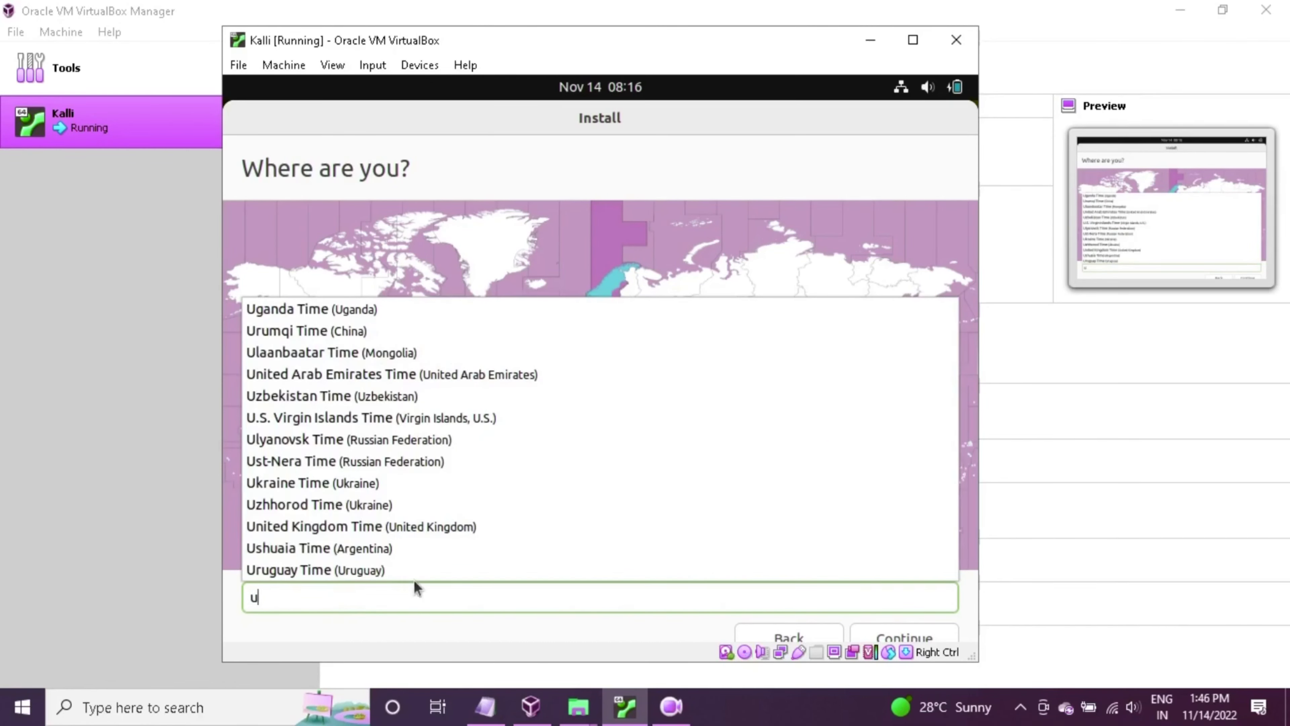
pyautogui.write('ni')
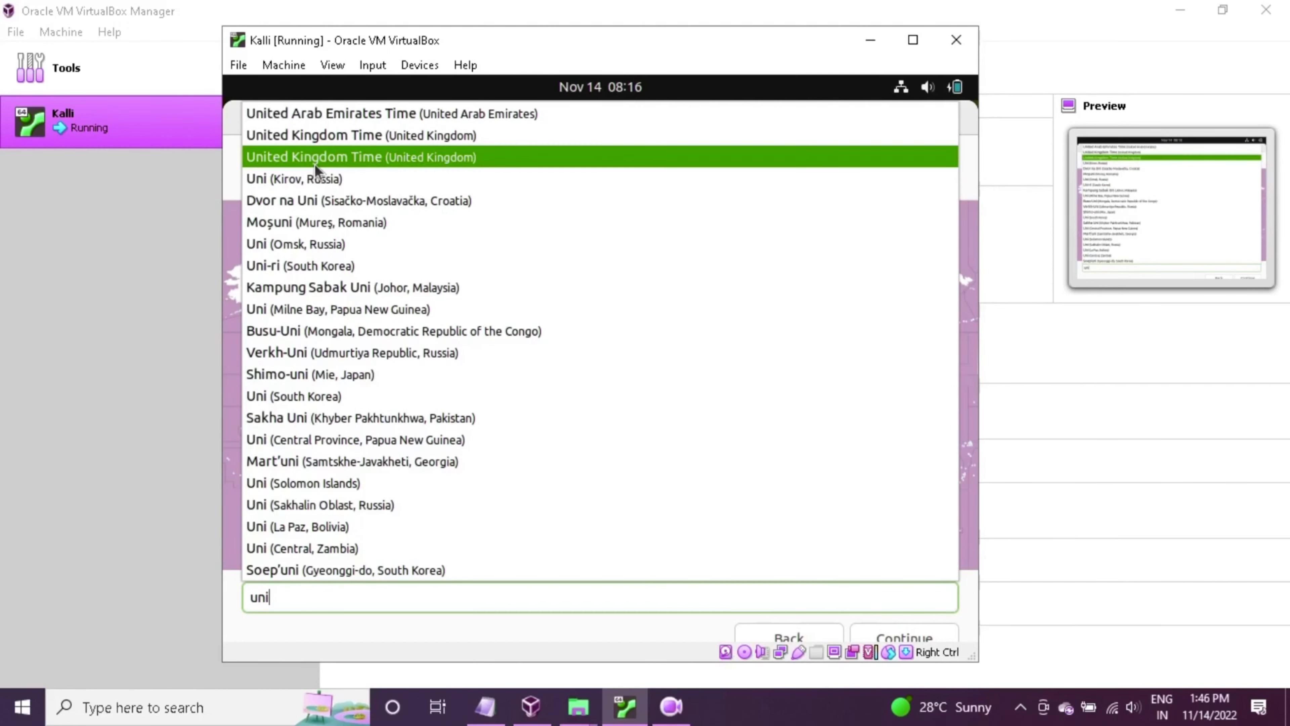
pyautogui.write('t')
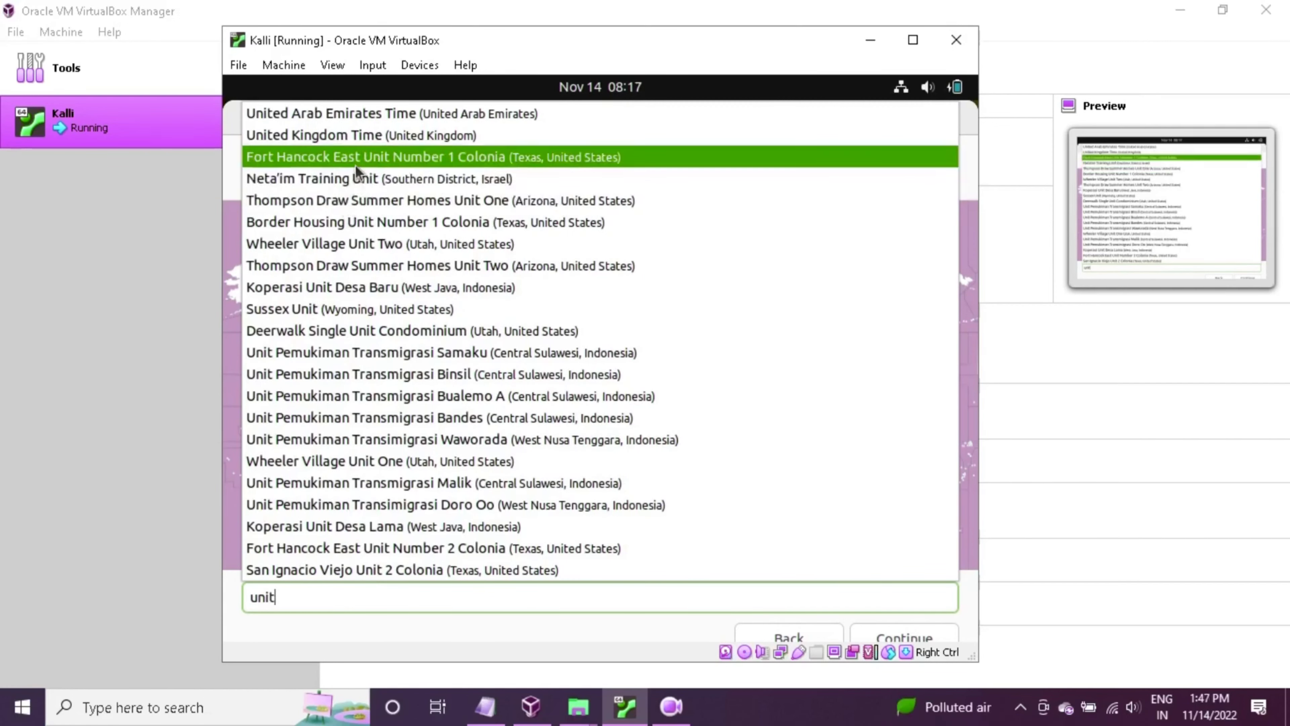
pyautogui.click(366, 217)
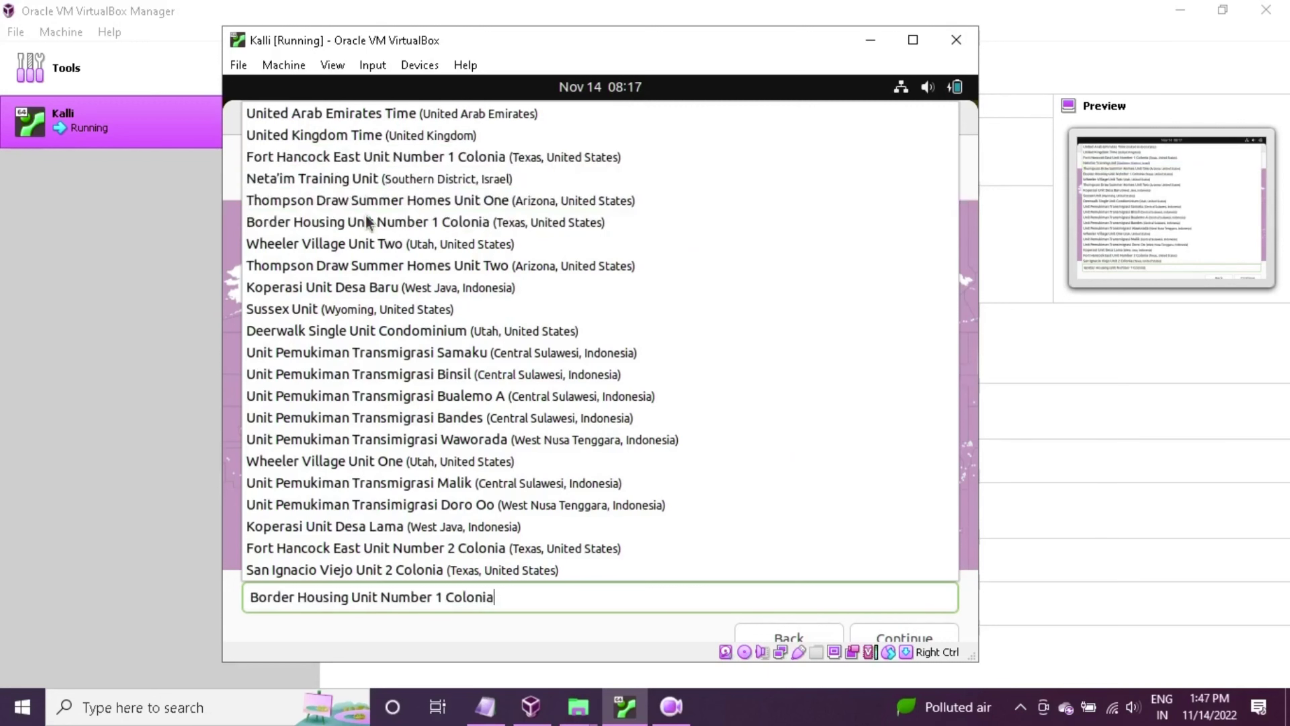
pyautogui.click(917, 641)
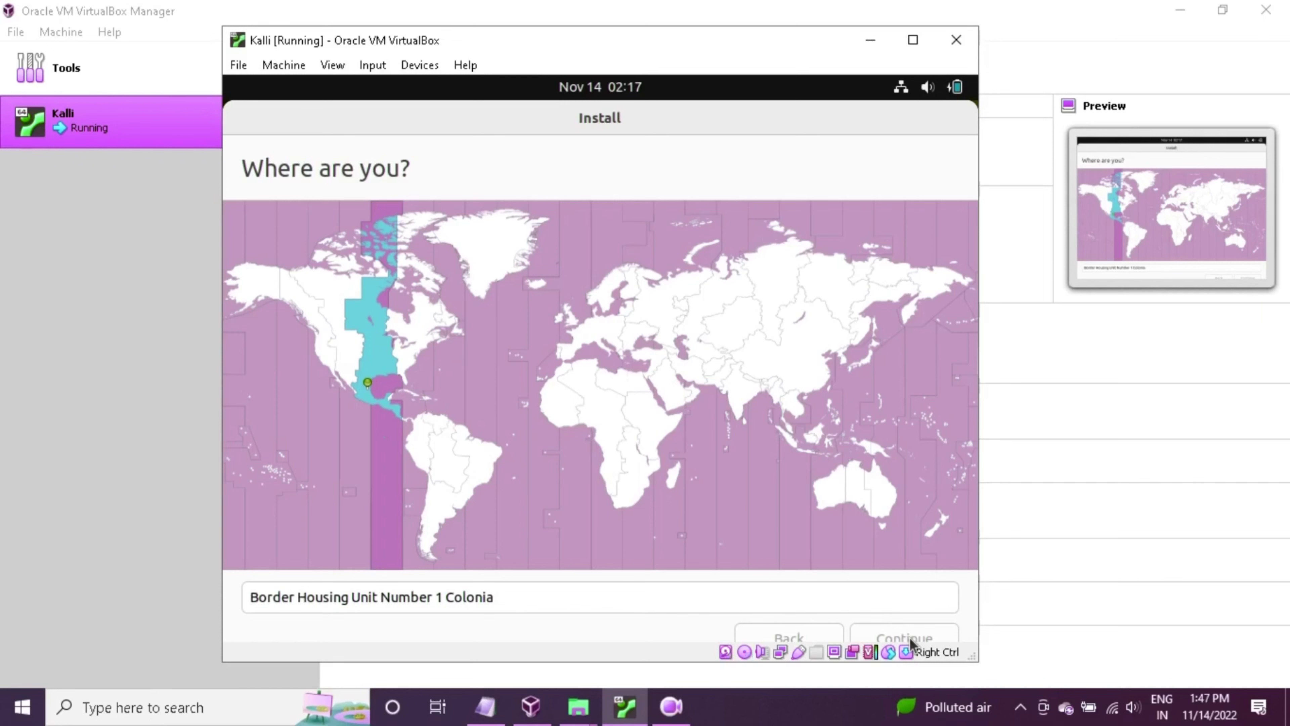
# Enter the account holder's name and type the account password on 'Who are you?'
pyautogui.click(912, 641)
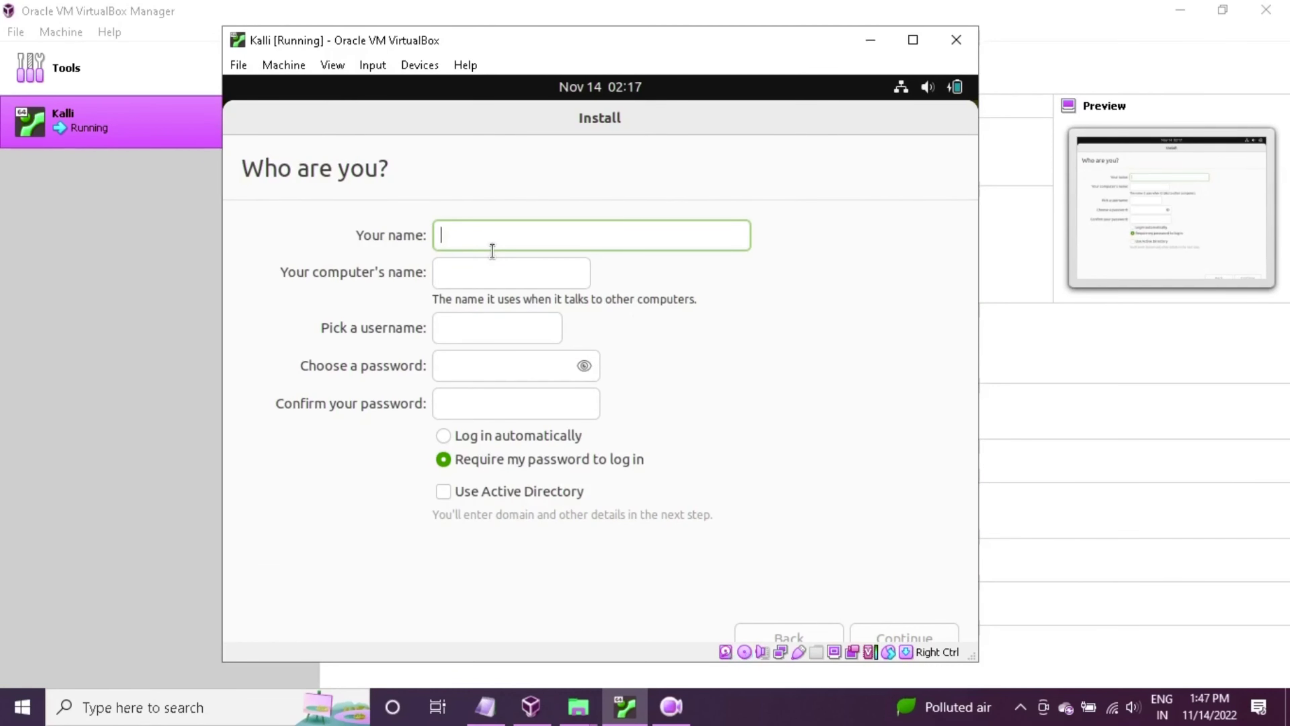
pyautogui.write('Kalli')
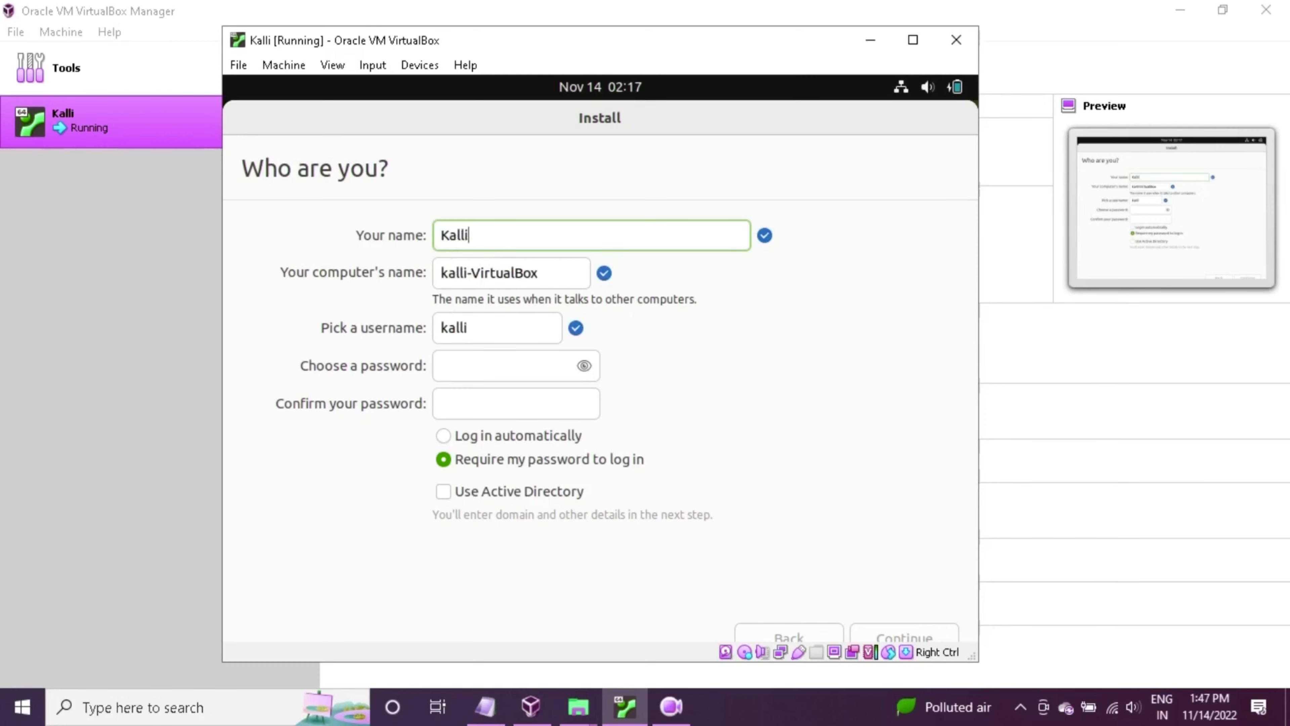
pyautogui.click(468, 370)
pyautogui.press('Tab')
pyautogui.press('Tab')
pyautogui.click(468, 371)
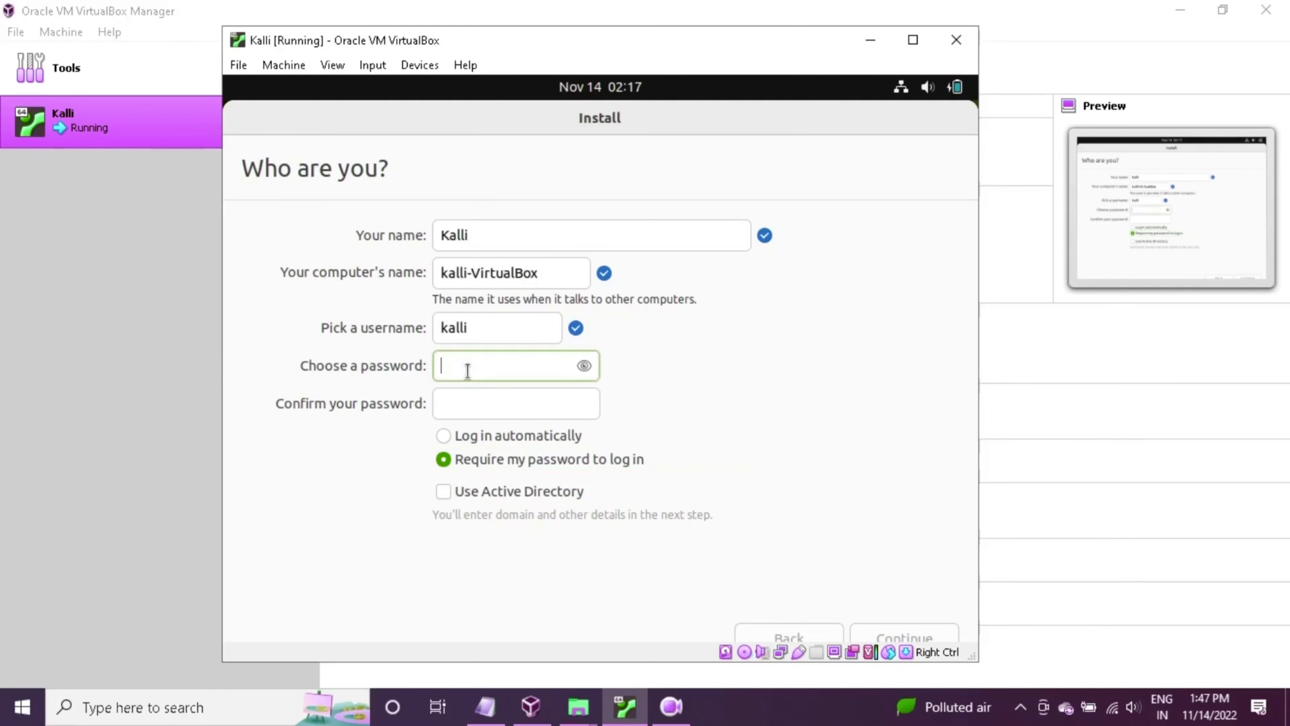
pyautogui.write('kali')
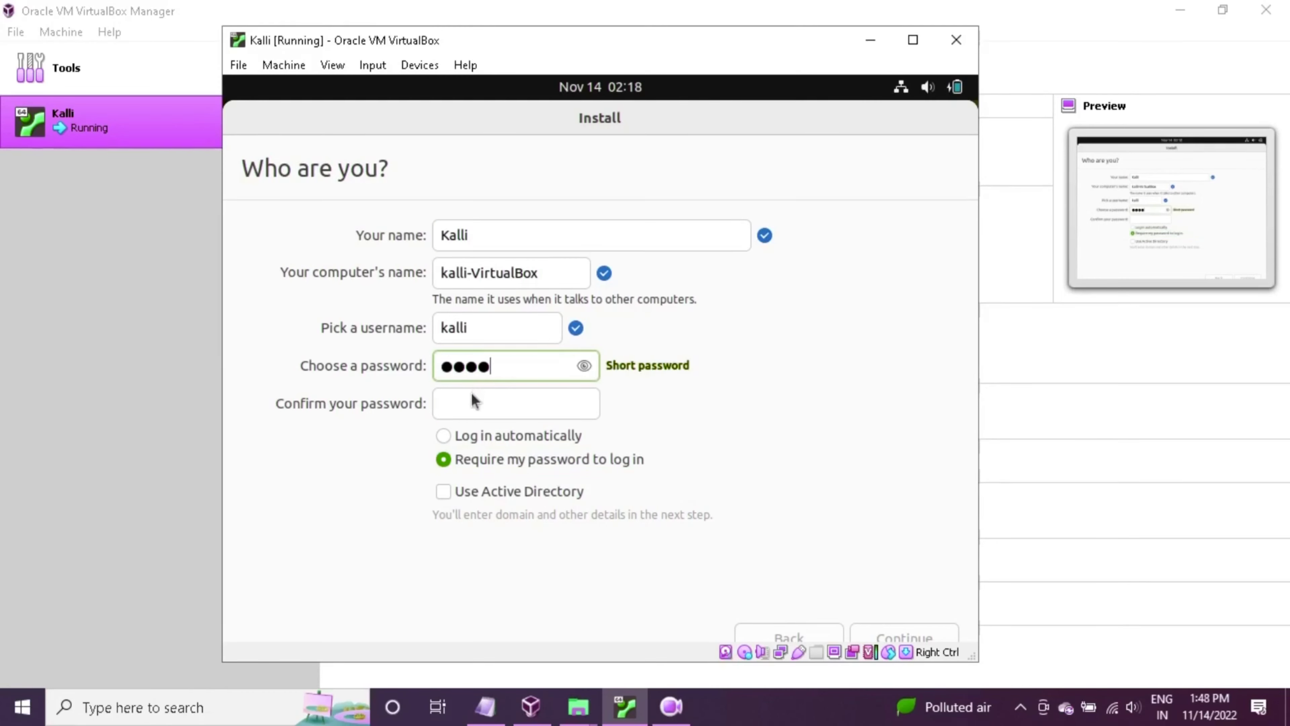
# Confirm the password, leave Use Active Directory unchecked, and continue so files begin copying
pyautogui.click(473, 400)
pyautogui.write('kali')
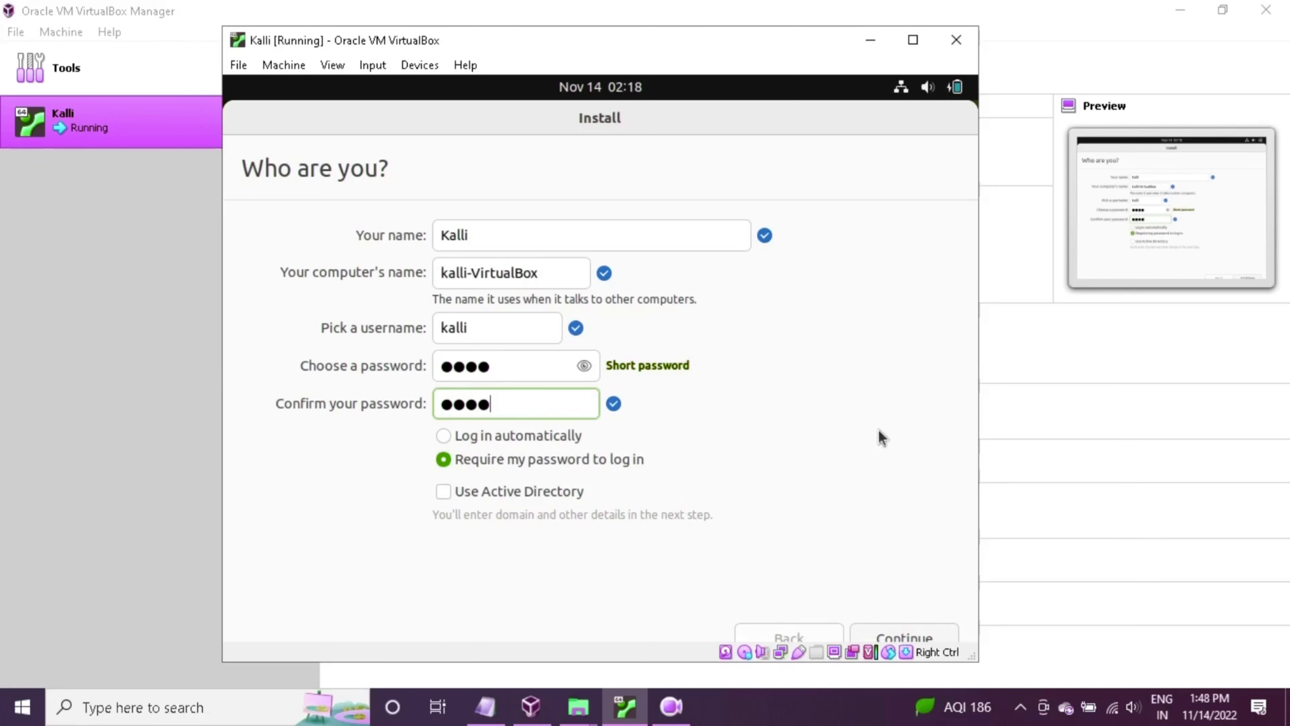
pyautogui.click(467, 491)
pyautogui.click(456, 501)
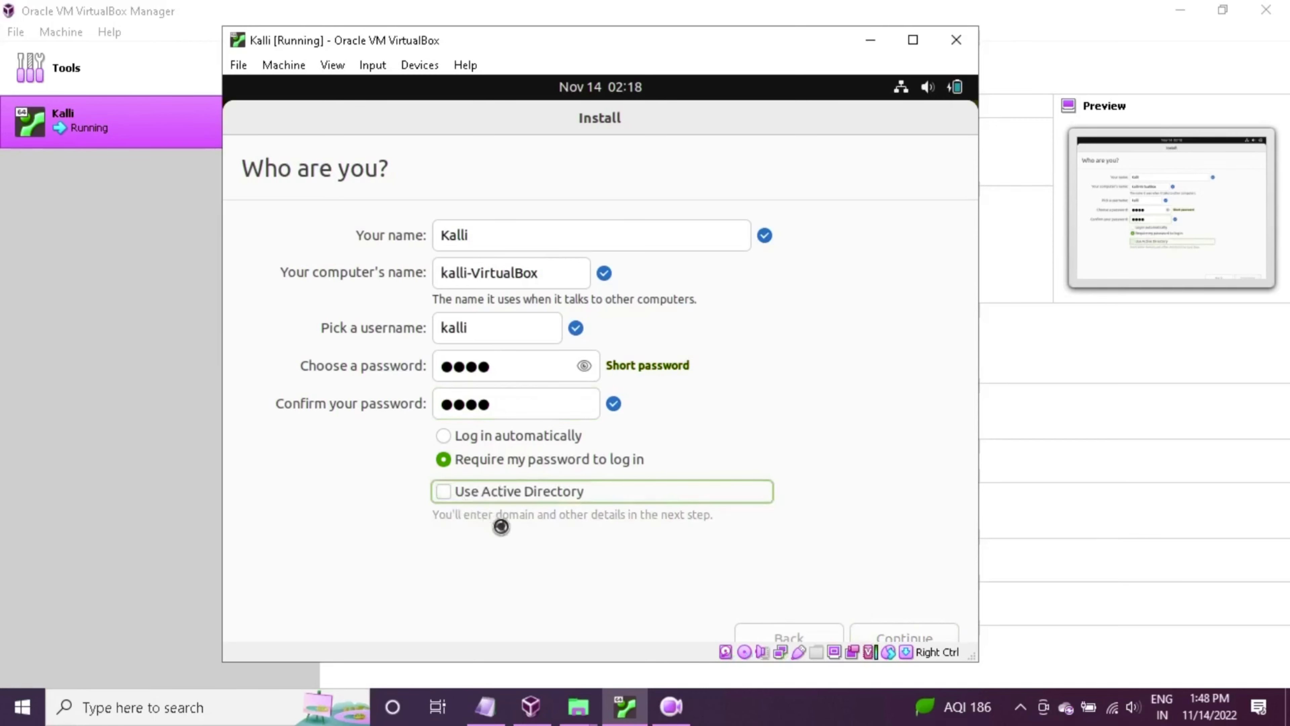
pyautogui.click(921, 633)
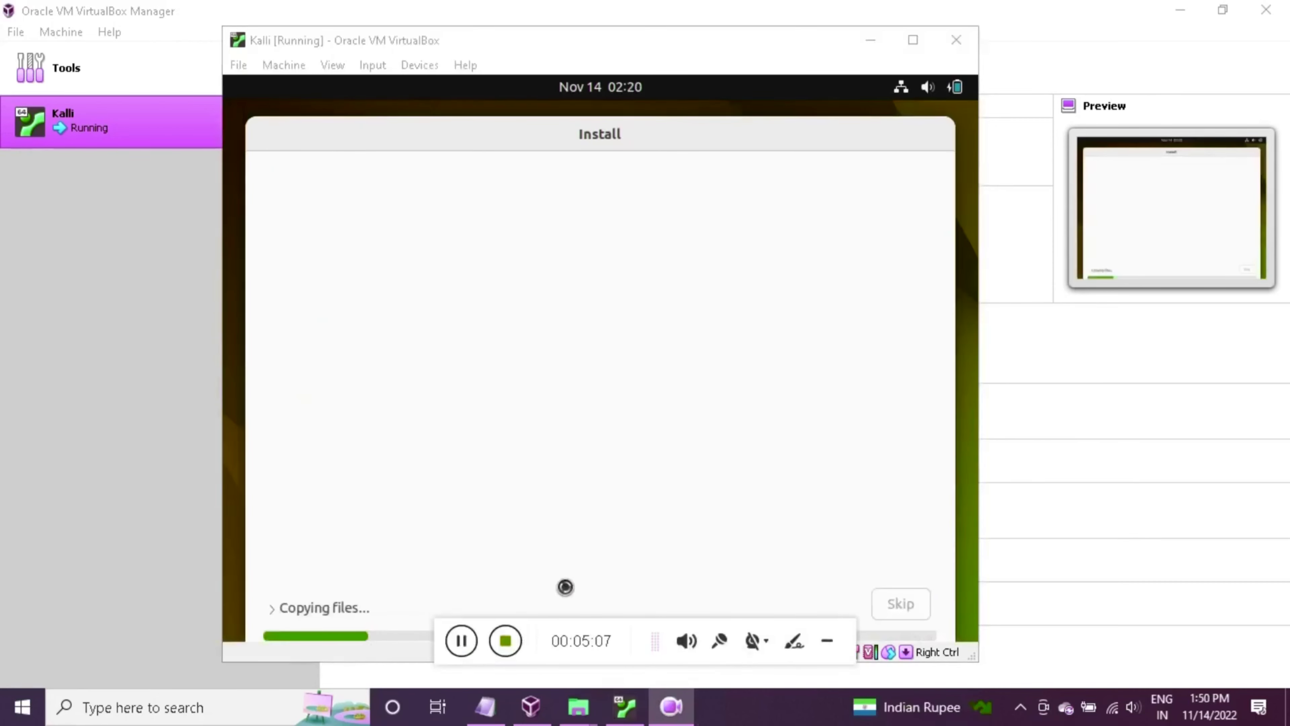